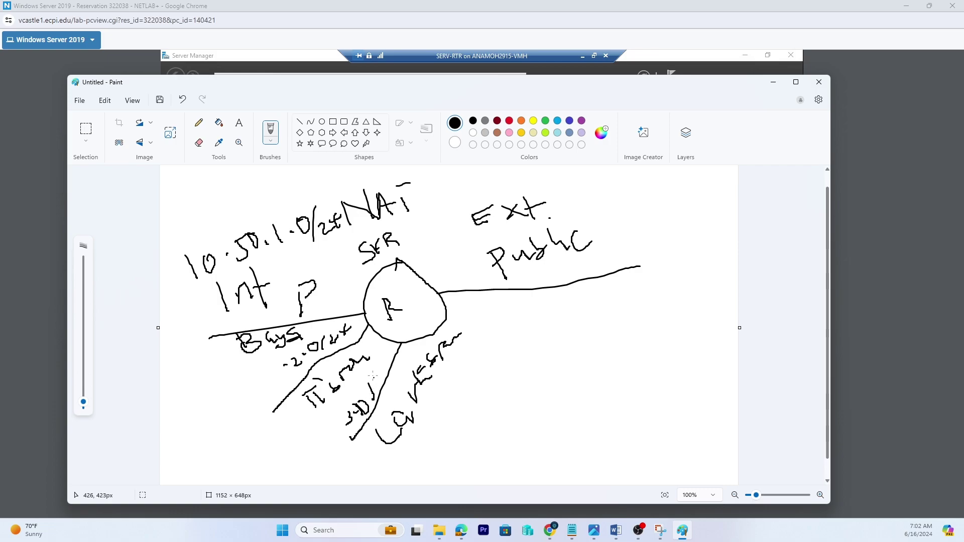
- Write and circle WAN by the external link, then draw lines to the router and from Int to SER
{"action": "mouse_move", "coordinate": [377, 369]}
{"action": "left_mouse_down"}
{"action": "mouse_move", "coordinate": [383, 378]}
{"action": "mouse_move", "coordinate": [388, 360]}
{"action": "left_mouse_up"}
{"action": "mouse_move", "coordinate": [591, 291]}
{"action": "left_mouse_down"}
{"action": "mouse_move", "coordinate": [609, 300]}
{"action": "mouse_move", "coordinate": [634, 279]}
{"action": "mouse_move", "coordinate": [657, 293]}
{"action": "mouse_move", "coordinate": [668, 268]}
{"action": "left_mouse_up"}
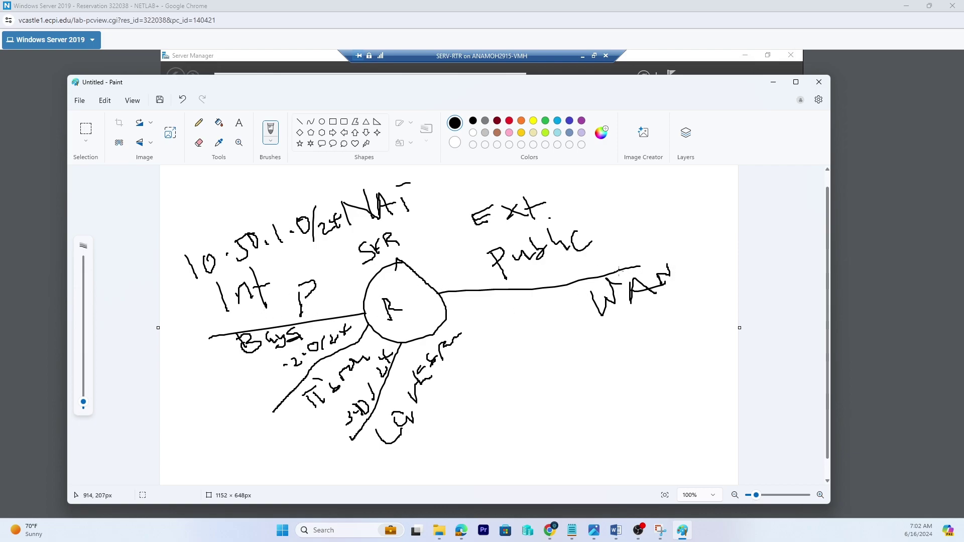
{"action": "mouse_move", "coordinate": [670, 262]}
{"action": "left_mouse_down"}
{"action": "mouse_move", "coordinate": [624, 254]}
{"action": "mouse_move", "coordinate": [646, 320]}
{"action": "mouse_move", "coordinate": [670, 273]}
{"action": "left_mouse_up"}
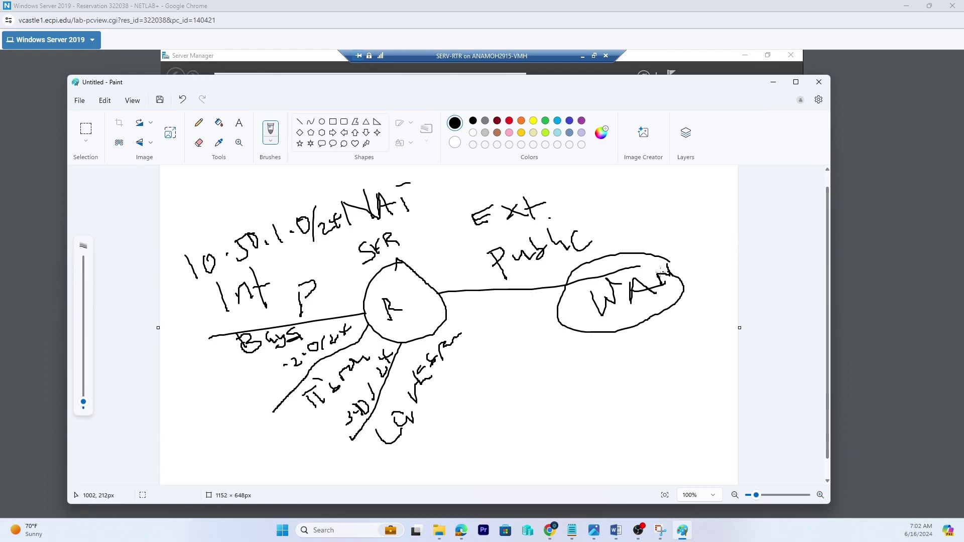
{"action": "mouse_move", "coordinate": [560, 293]}
{"action": "left_mouse_down"}
{"action": "mouse_move", "coordinate": [483, 276]}
{"action": "mouse_move", "coordinate": [437, 287]}
{"action": "left_mouse_up"}
{"action": "left_click_drag", "start_coordinate": [182, 291], "coordinate": [383, 244]}
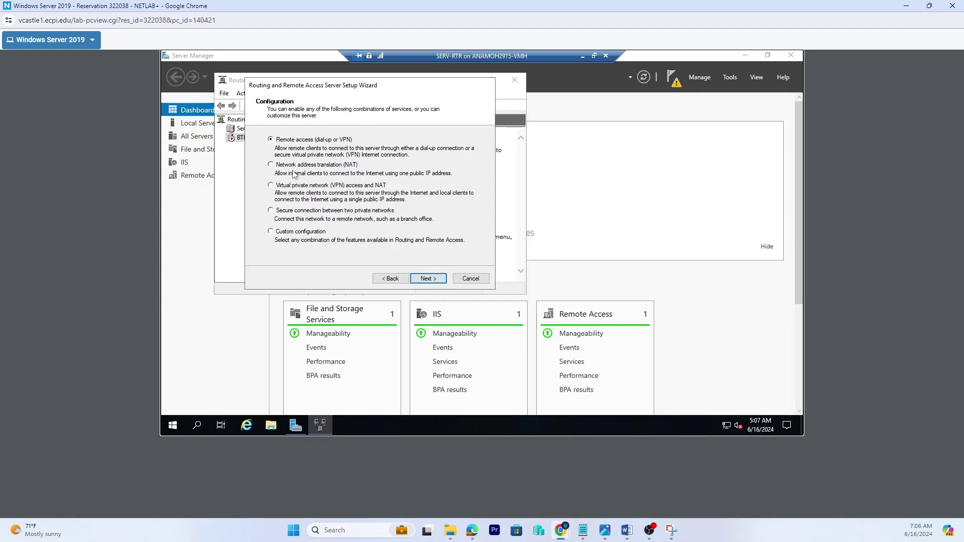
- Choose Network address translation (NAT), pick WAN as the public interface and Bayside as the shared network
{"action": "left_click", "coordinate": [290, 166]}
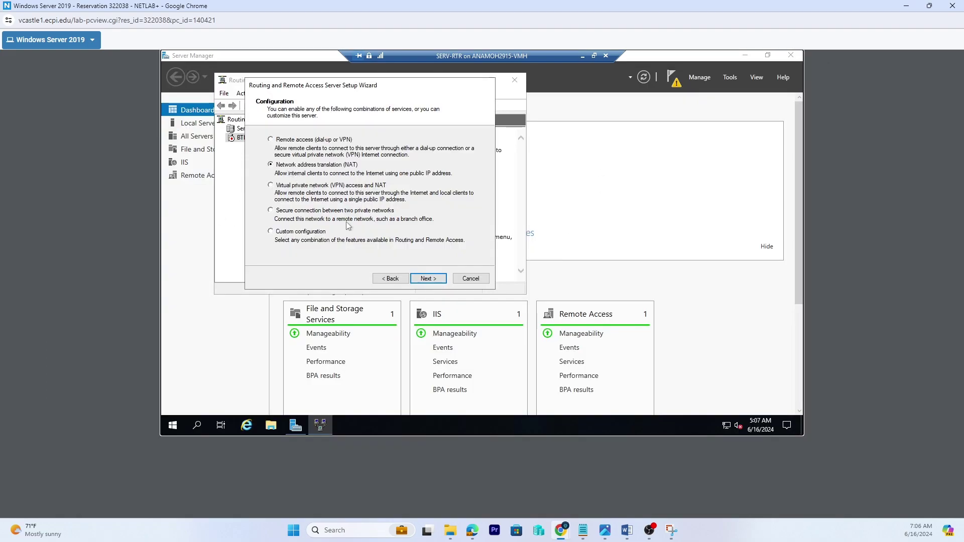
{"action": "left_click", "coordinate": [434, 280]}
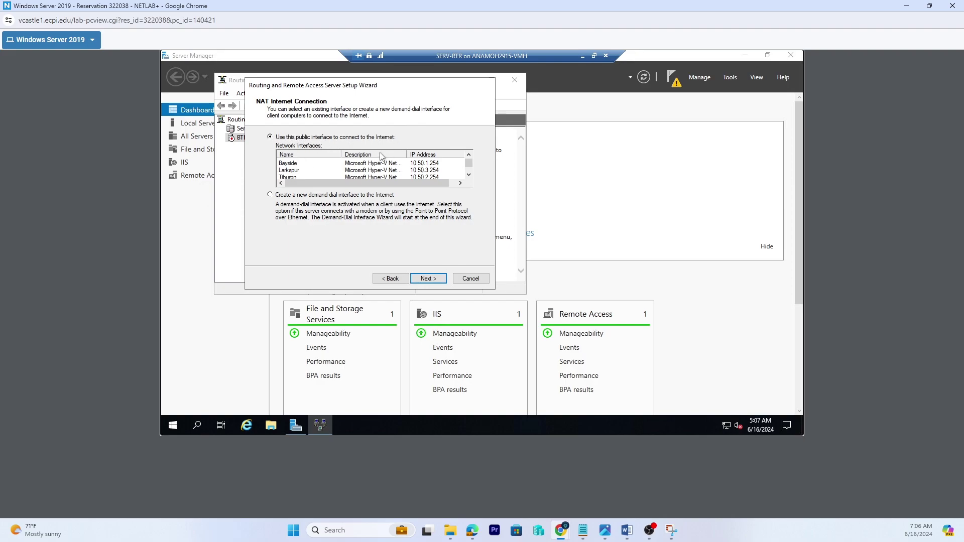
{"action": "scroll", "coordinate": [352, 175], "scroll_direction": "down", "scroll_amount": 1}
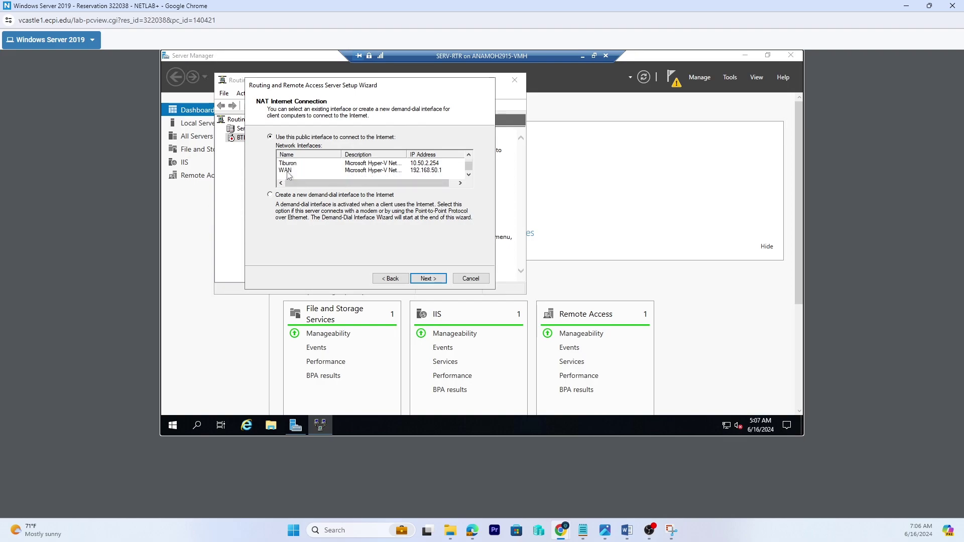
{"action": "left_click", "coordinate": [289, 172]}
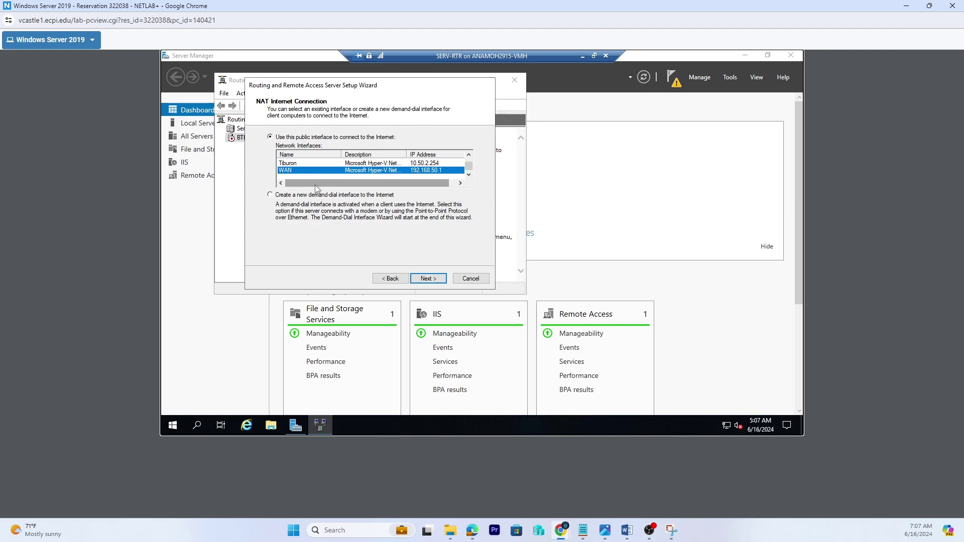
{"action": "left_click", "coordinate": [431, 282]}
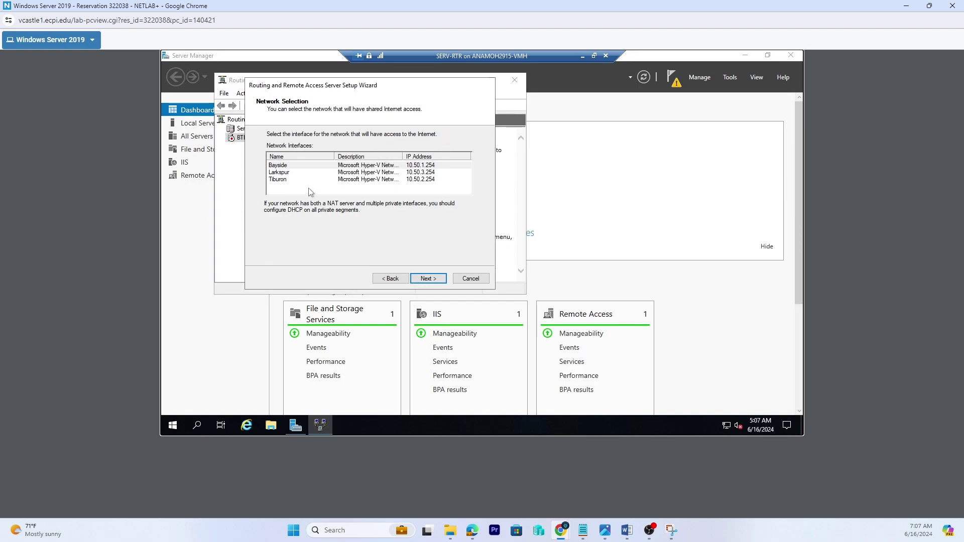
{"action": "left_click", "coordinate": [273, 166]}
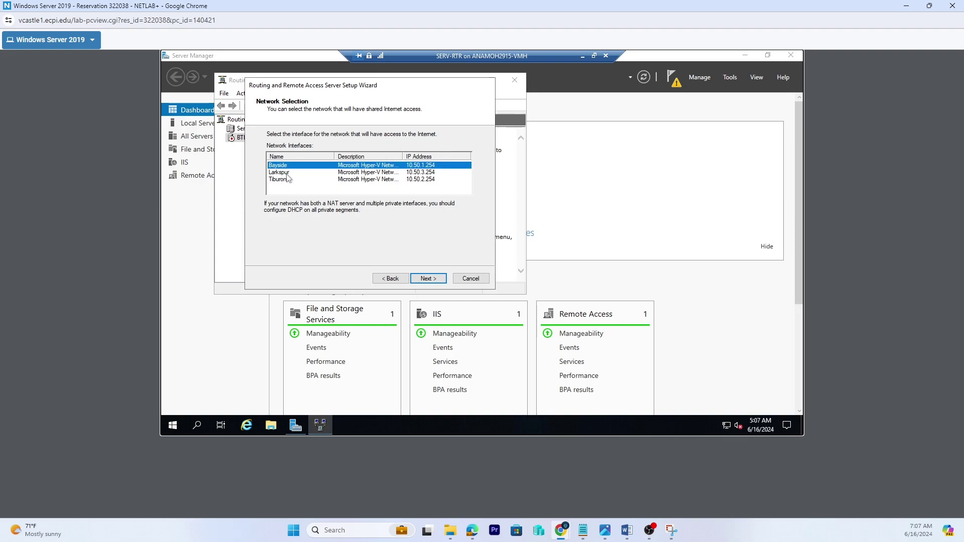
{"action": "left_click", "coordinate": [428, 280]}
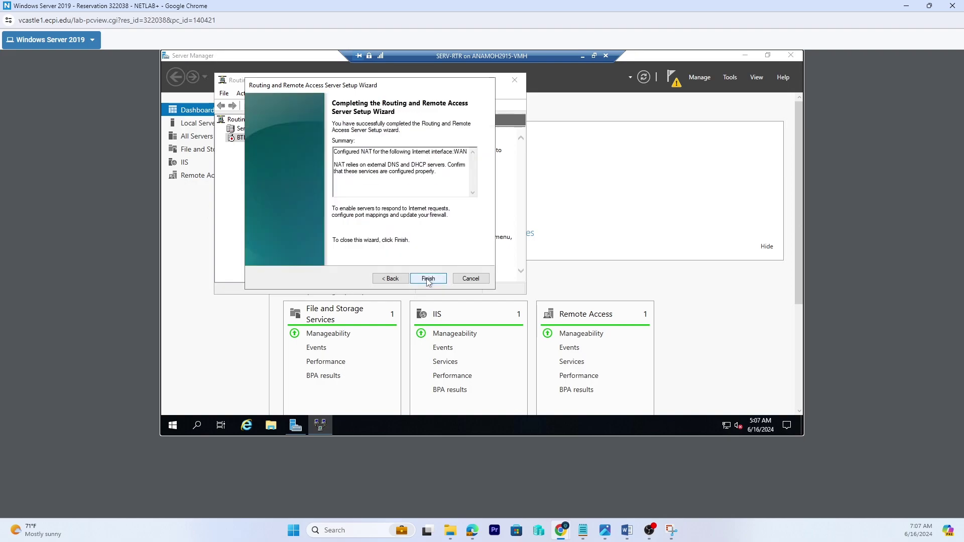
{"action": "left_click", "coordinate": [428, 279]}
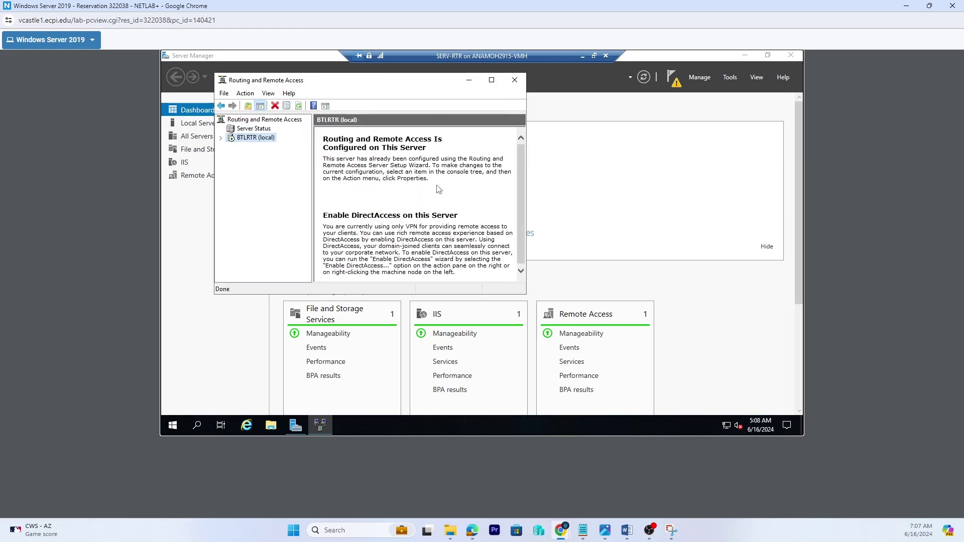
- Under BTLRTR > IPv4 > NAT, add Larkspur as a private NAT interface
{"action": "left_click", "coordinate": [222, 138]}
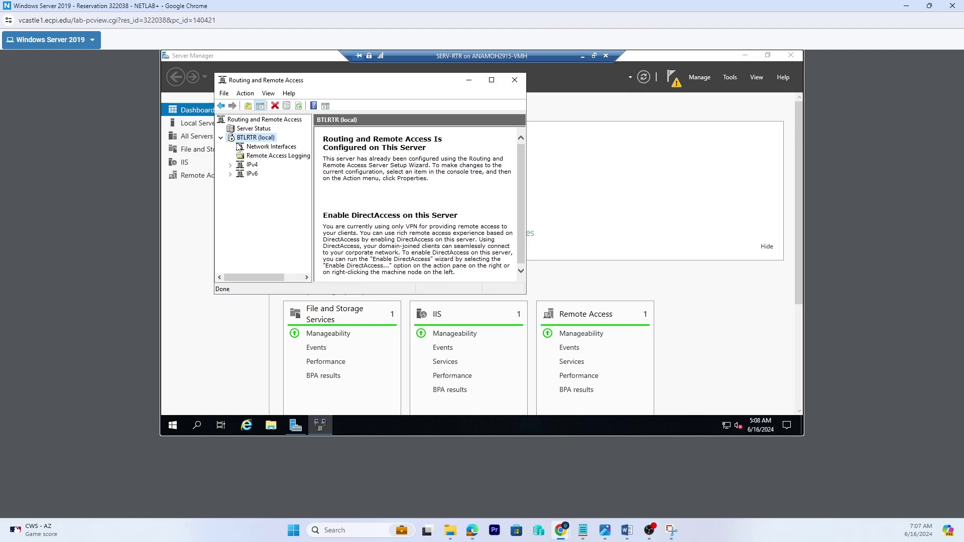
{"action": "left_click", "coordinate": [230, 165]}
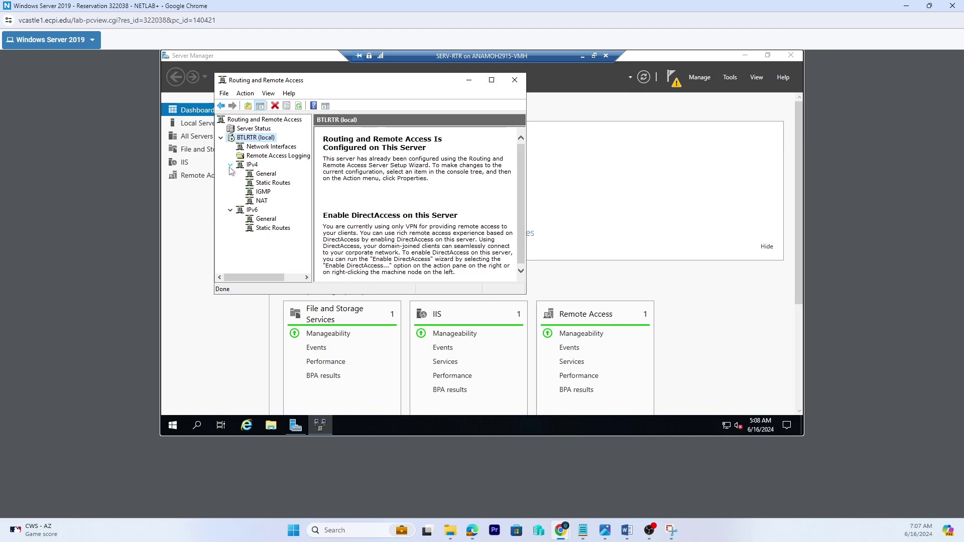
{"action": "left_click", "coordinate": [261, 201]}
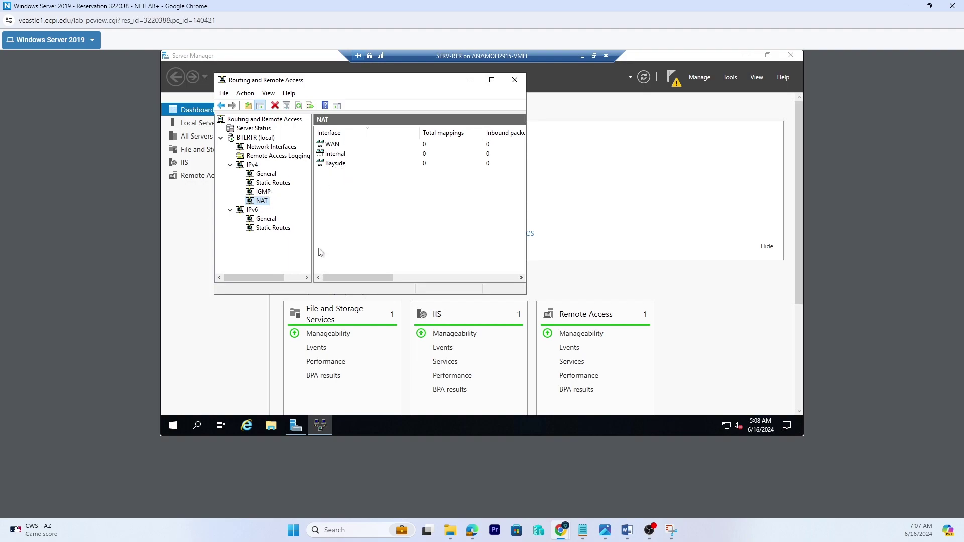
{"action": "right_click", "coordinate": [262, 201]}
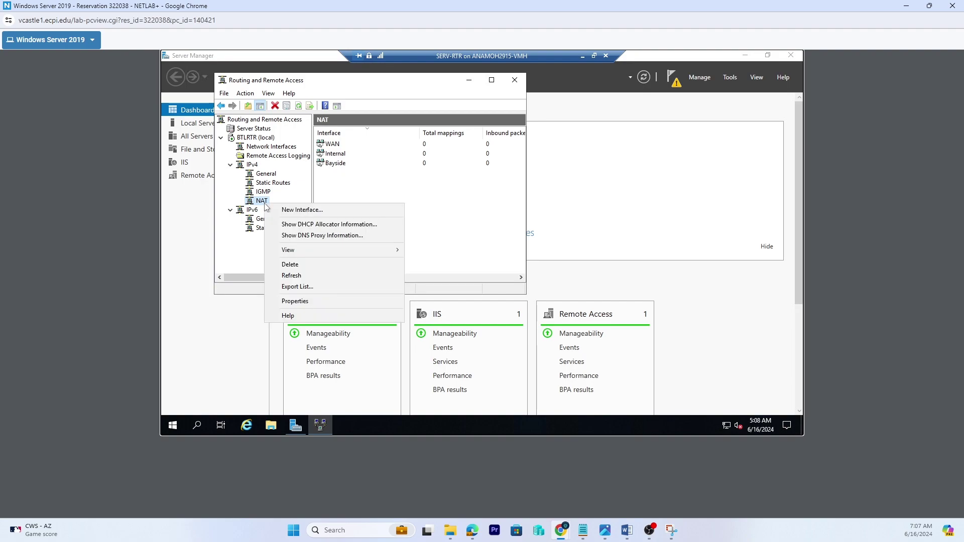
{"action": "left_click", "coordinate": [299, 213]}
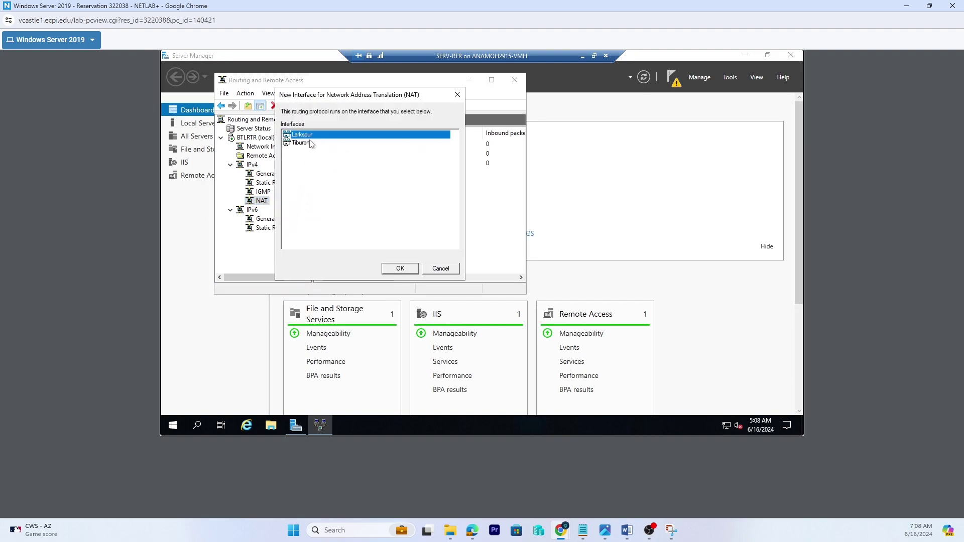
{"action": "left_click", "coordinate": [398, 270]}
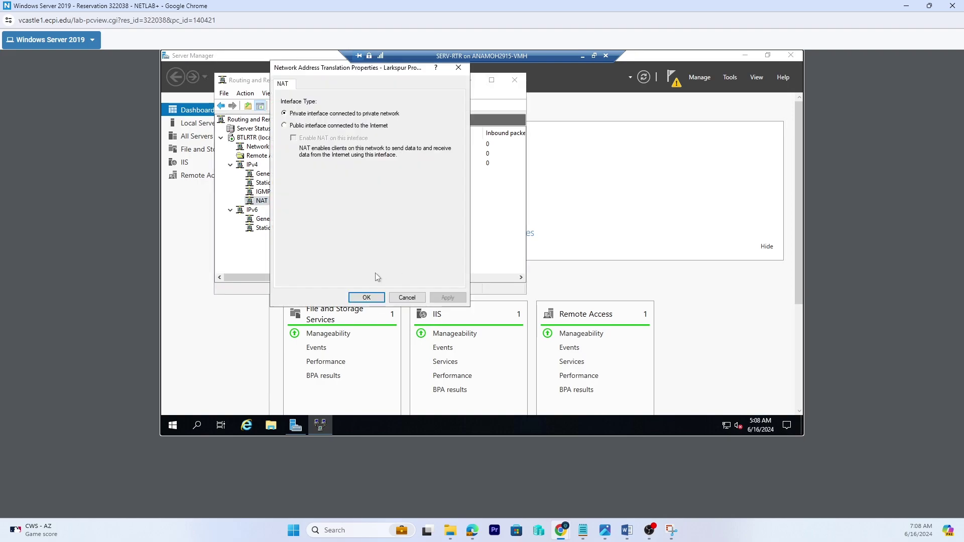
{"action": "left_click", "coordinate": [375, 298]}
- Add Tiburon as a private NAT interface as well
{"action": "right_click", "coordinate": [262, 204]}
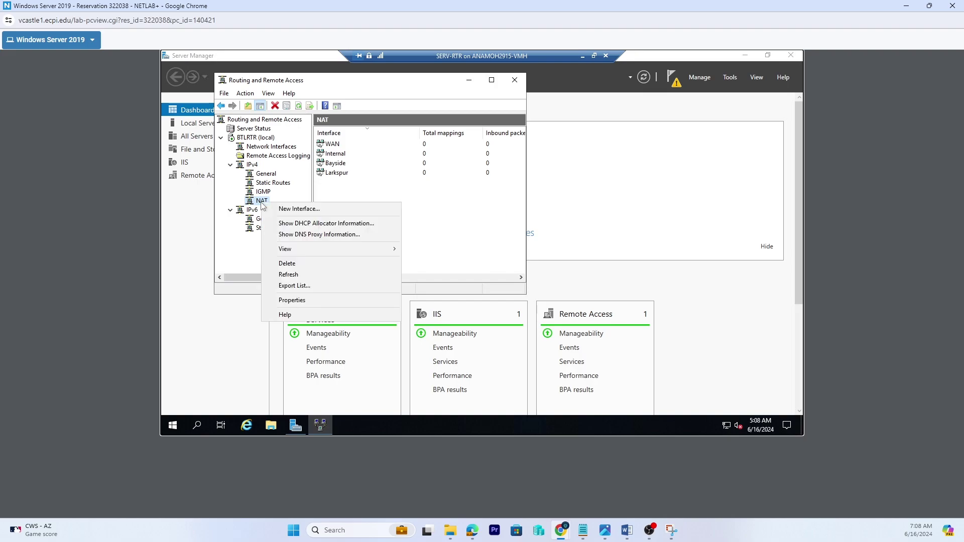
{"action": "left_click", "coordinate": [291, 209]}
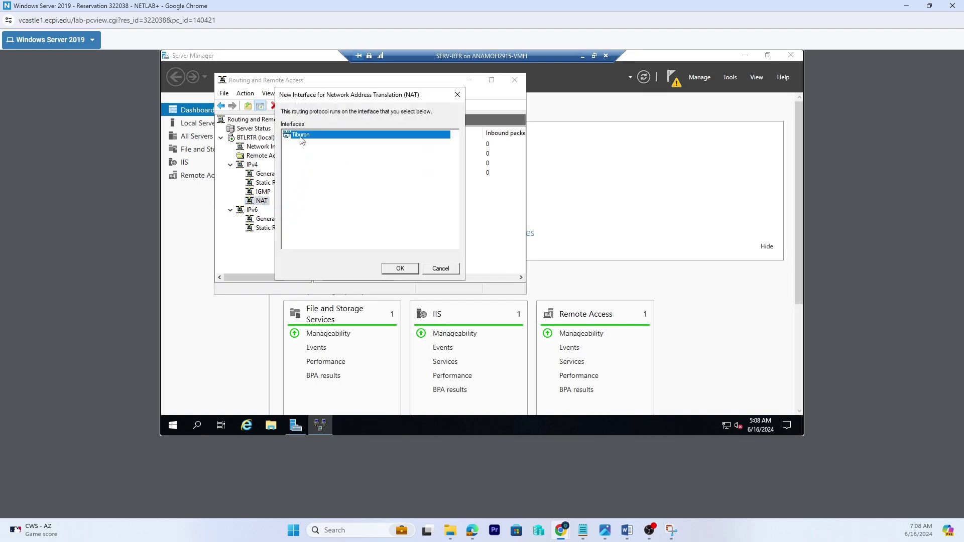
{"action": "left_click", "coordinate": [399, 268]}
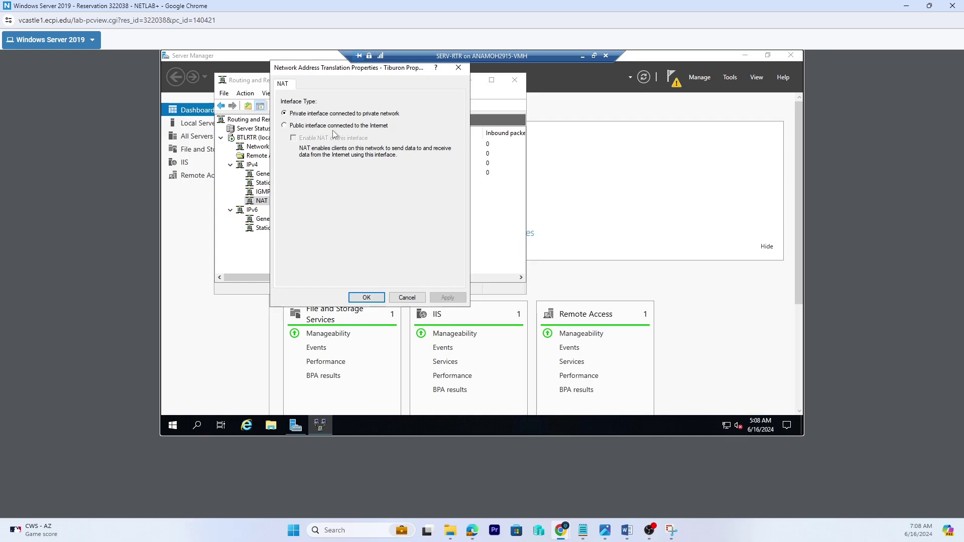
{"action": "left_click", "coordinate": [367, 297]}
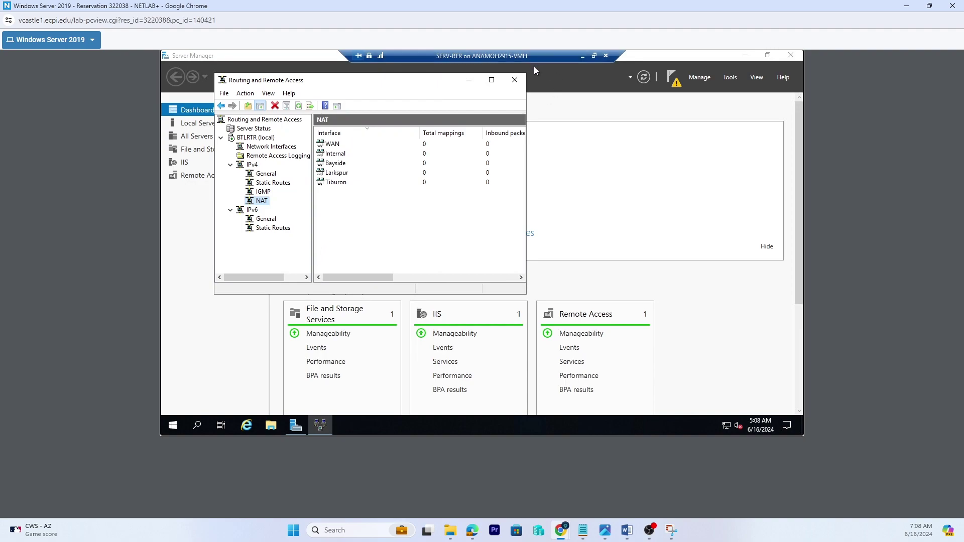
- Close the Routing and Remote Access console and Server Manager on SERV-RTR
{"action": "left_click", "coordinate": [515, 81]}
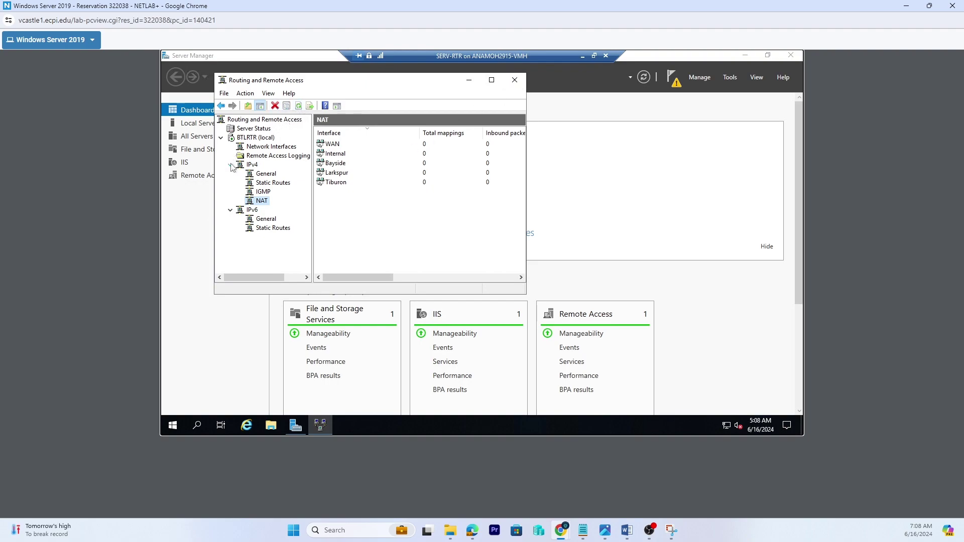
{"action": "left_click", "coordinate": [515, 80]}
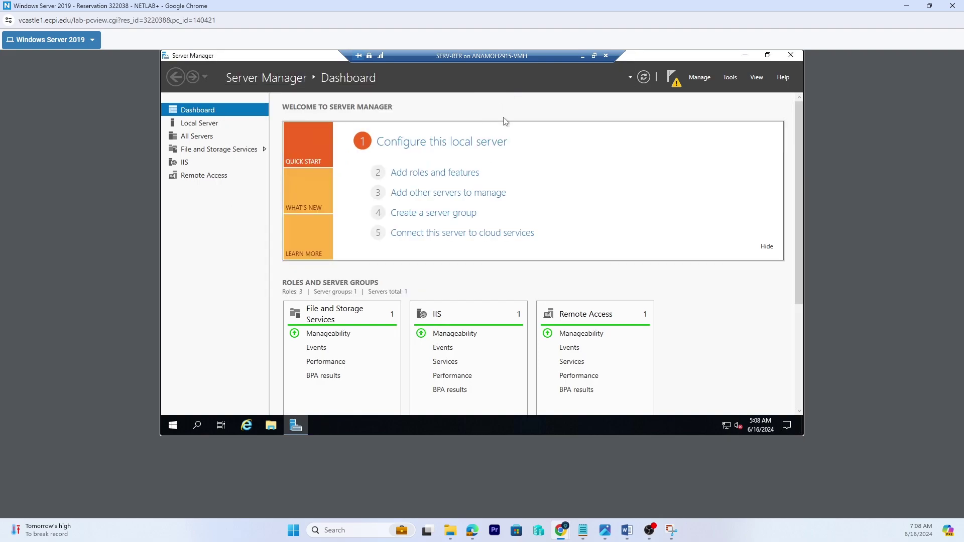
{"action": "left_click", "coordinate": [768, 55]}
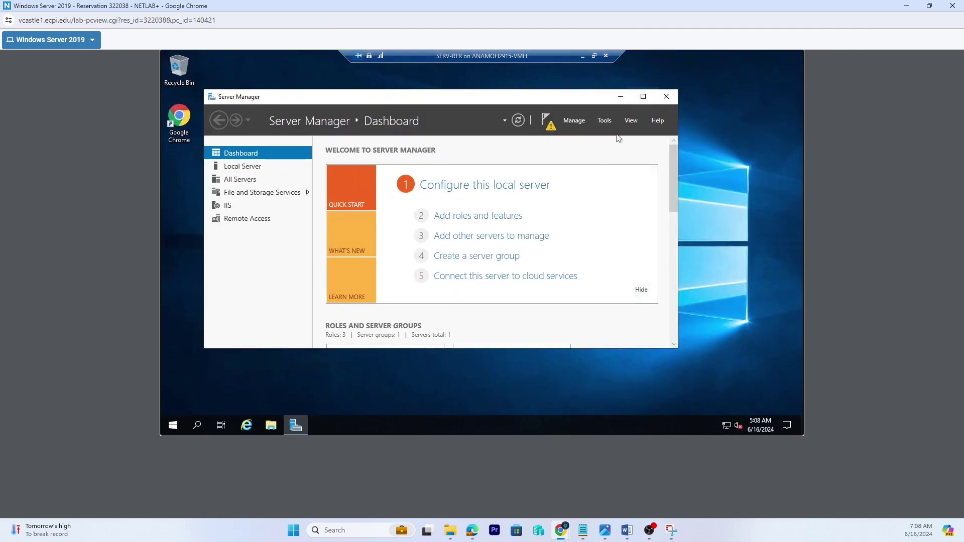
{"action": "left_click", "coordinate": [605, 121]}
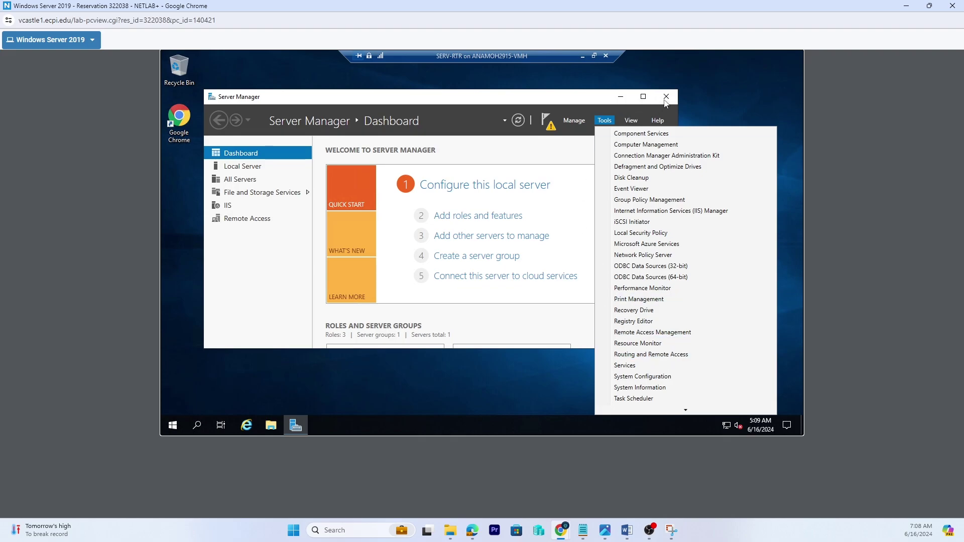
{"action": "left_click", "coordinate": [671, 99]}
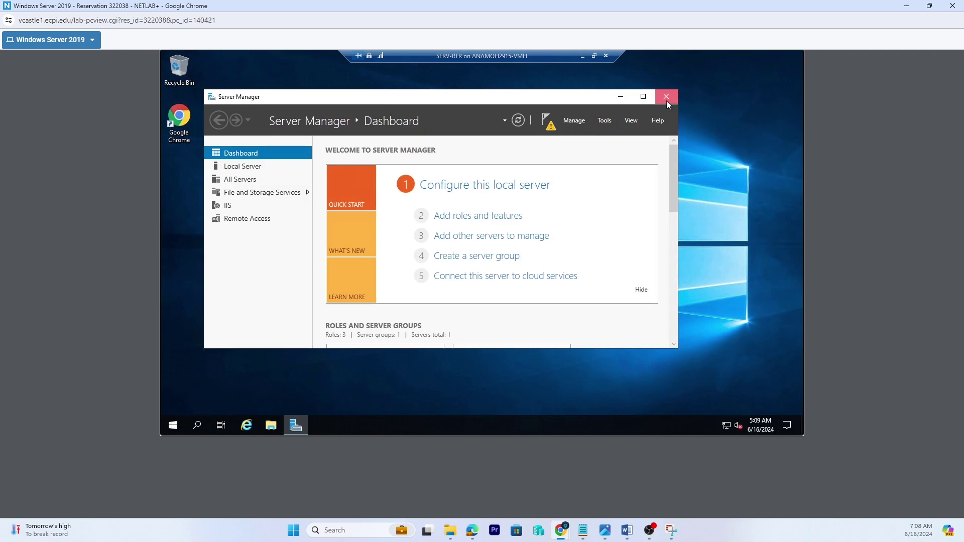
{"action": "left_click", "coordinate": [667, 101]}
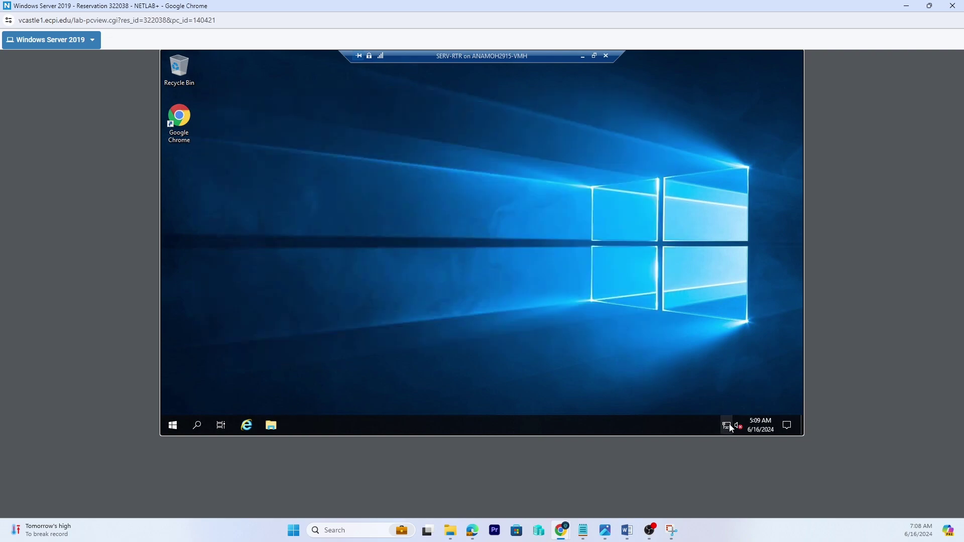
{"action": "mouse_move", "coordinate": [728, 427]}
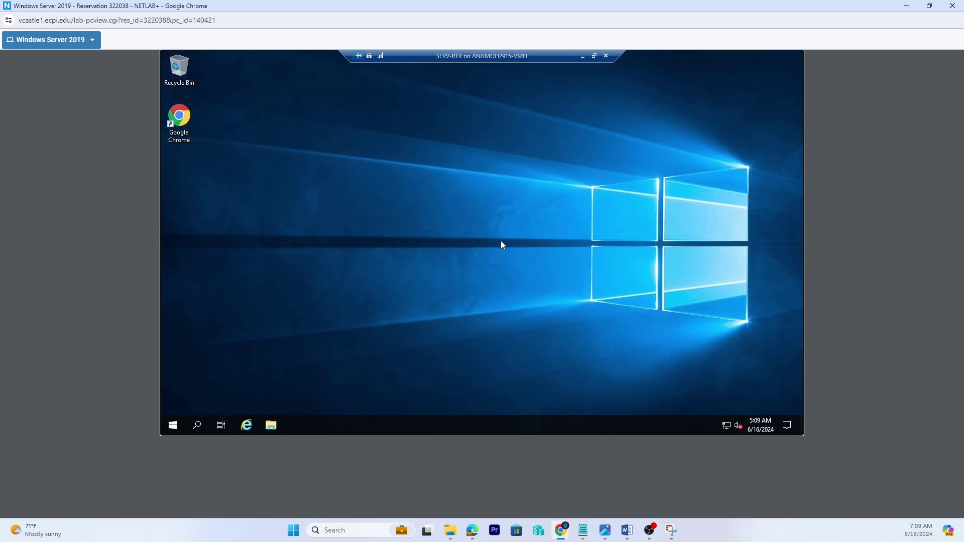
- Check in SERV1's settings that its Site1 network adapter uses the Bayside switch
{"action": "left_click", "coordinate": [582, 58]}
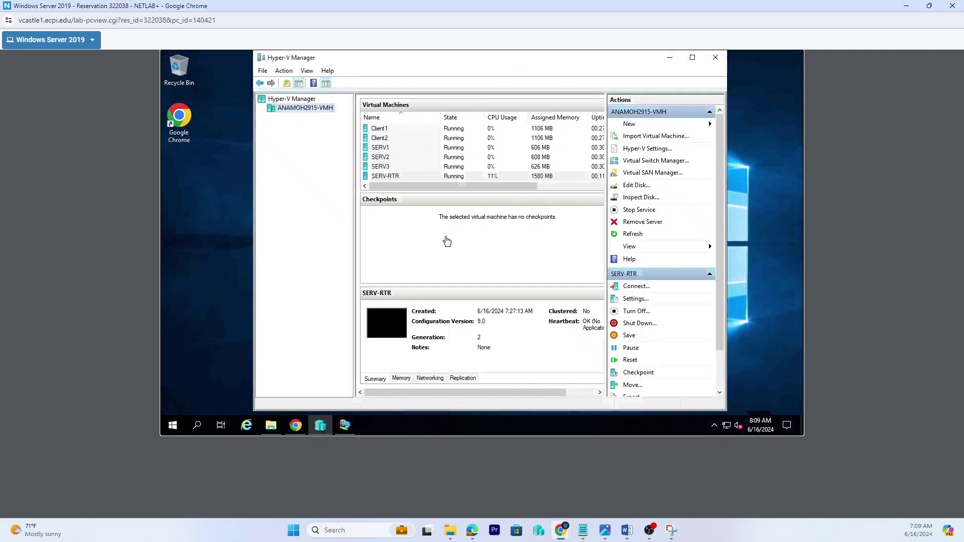
{"action": "left_click", "coordinate": [381, 148]}
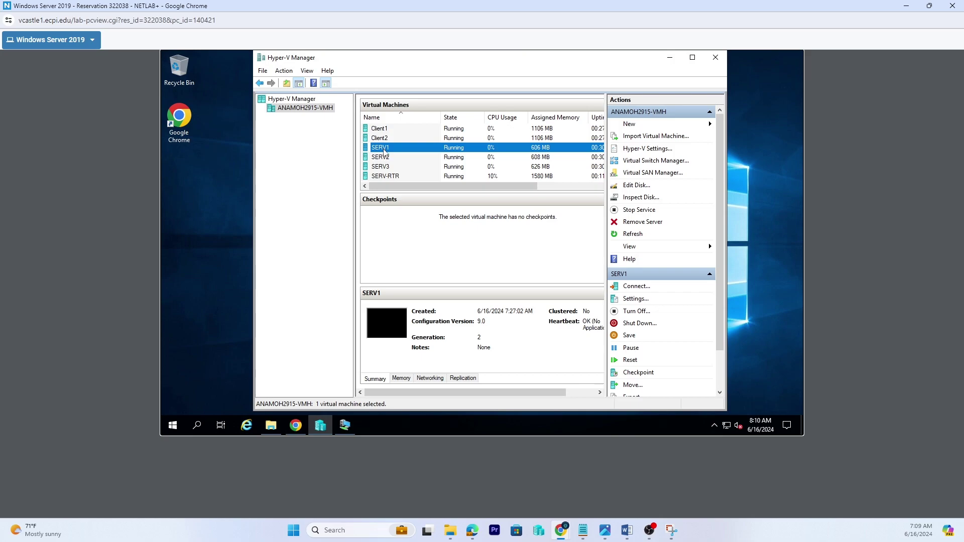
{"action": "right_click", "coordinate": [385, 151]}
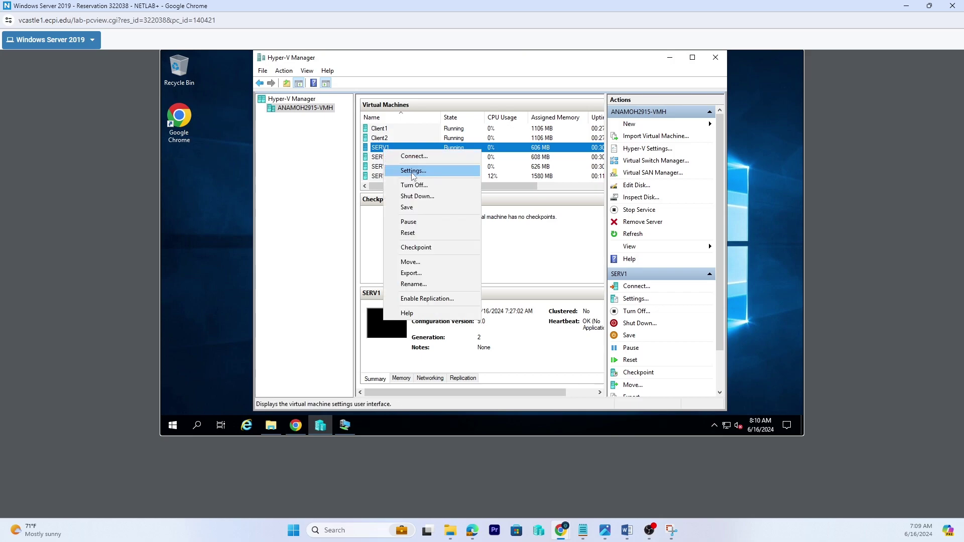
{"action": "left_click", "coordinate": [412, 172]}
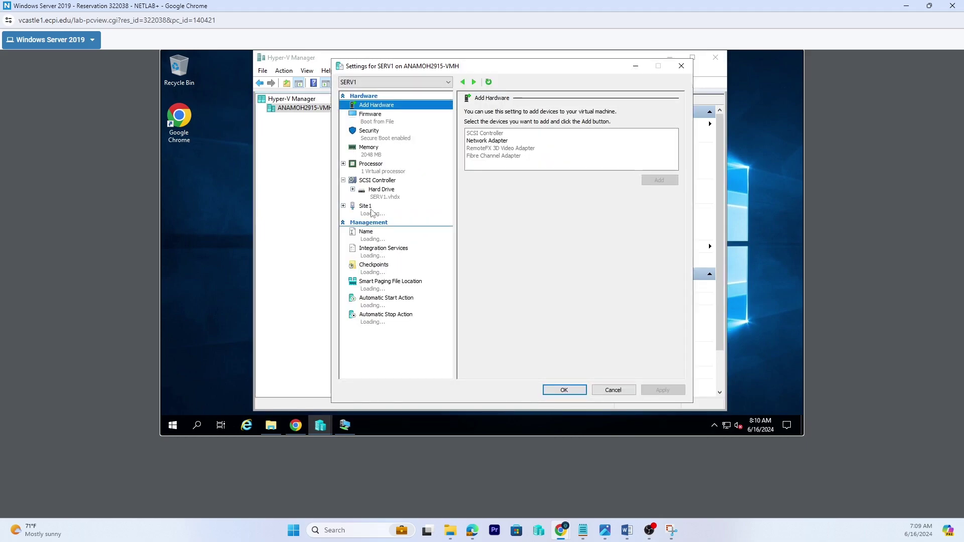
{"action": "left_click", "coordinate": [375, 214]}
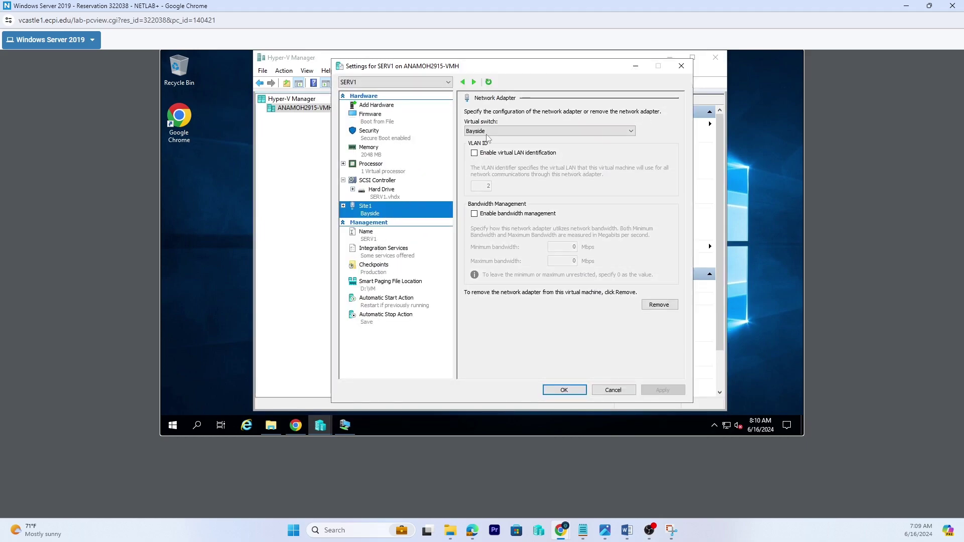
{"action": "left_click", "coordinate": [626, 391]}
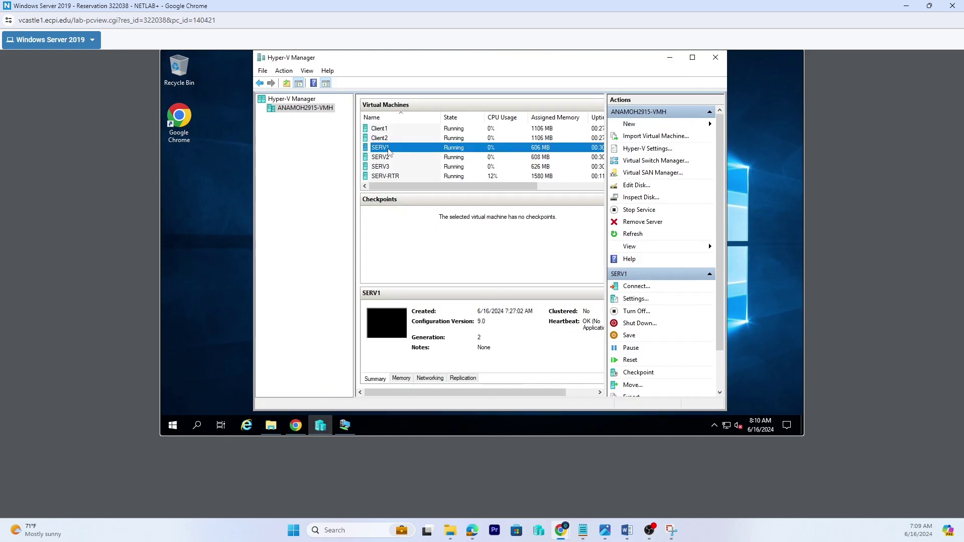
- Connect to the SERV1 virtual machine console
{"action": "double_click", "coordinate": [388, 150]}
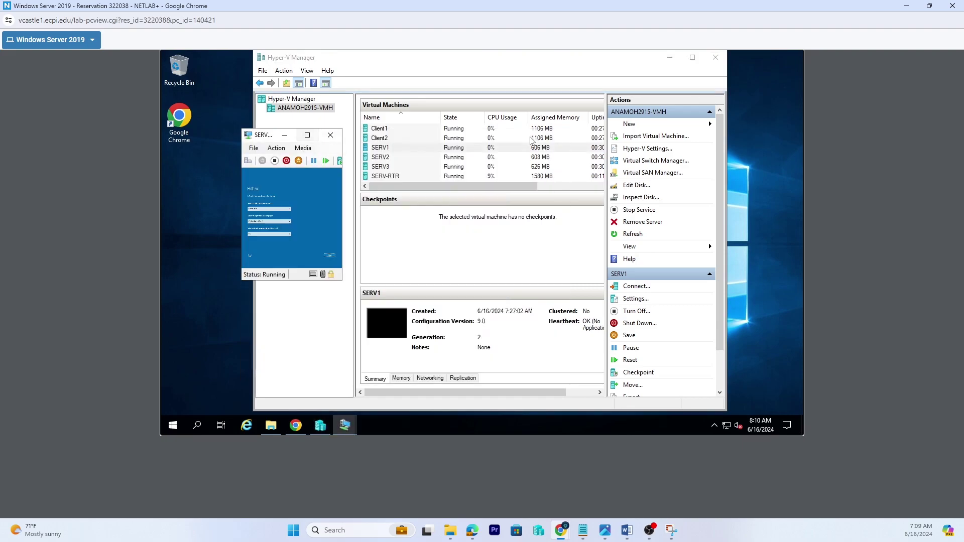
{"action": "left_click", "coordinate": [392, 139]}
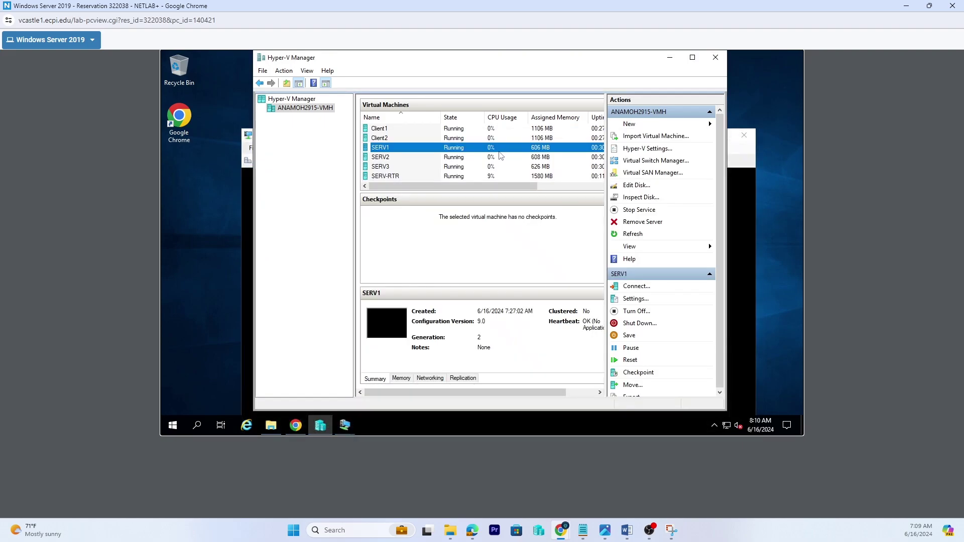
{"action": "left_click", "coordinate": [248, 194]}
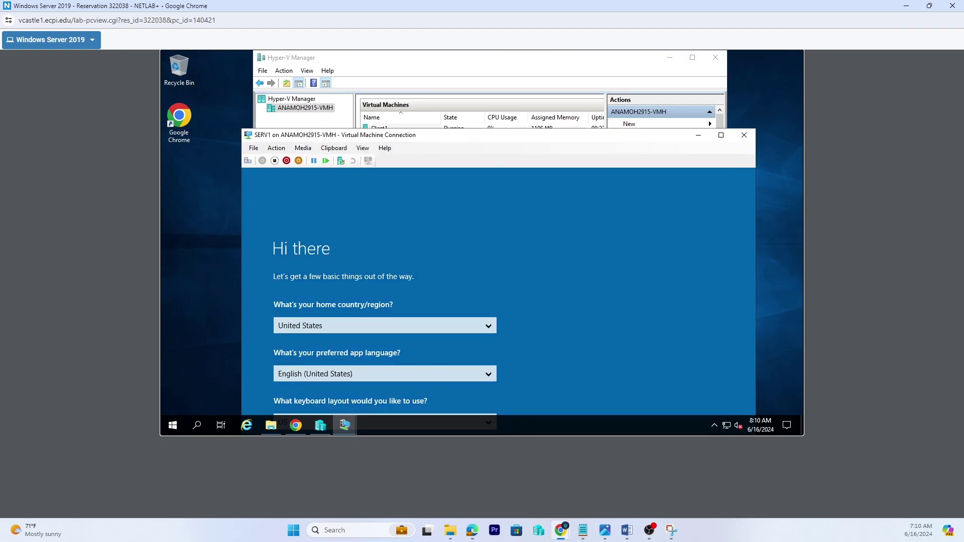
- Maximize the SERV1 window, keep United States/English, skip the product key, and accept the license
{"action": "left_click_drag", "start_coordinate": [484, 139], "coordinate": [467, 88]}
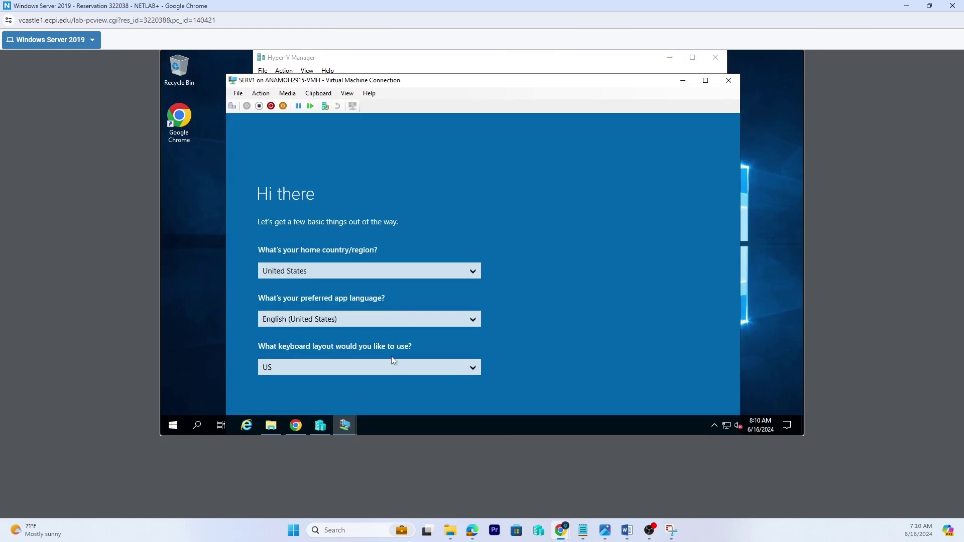
{"action": "left_click", "coordinate": [707, 81]}
{"action": "left_click", "coordinate": [664, 380]}
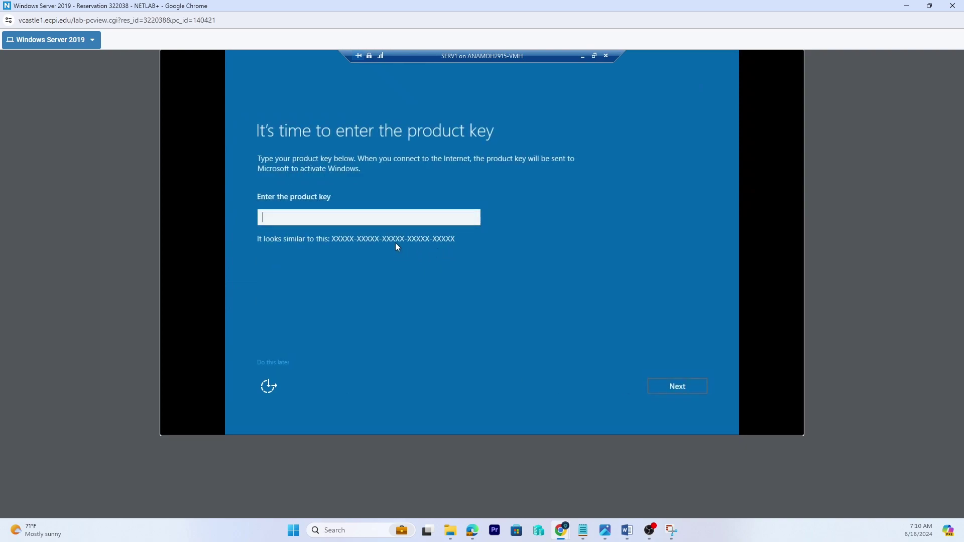
{"action": "left_click", "coordinate": [278, 361]}
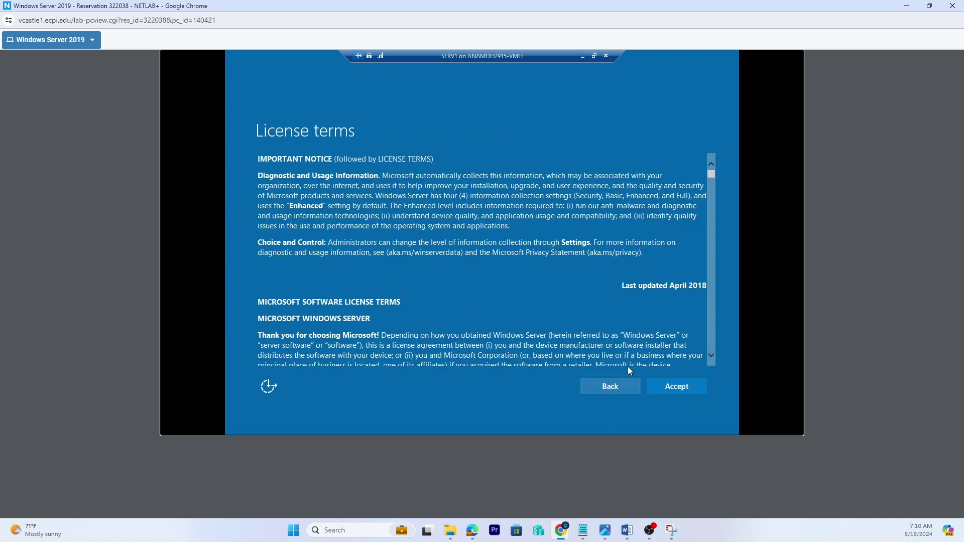
{"action": "left_click", "coordinate": [673, 388]}
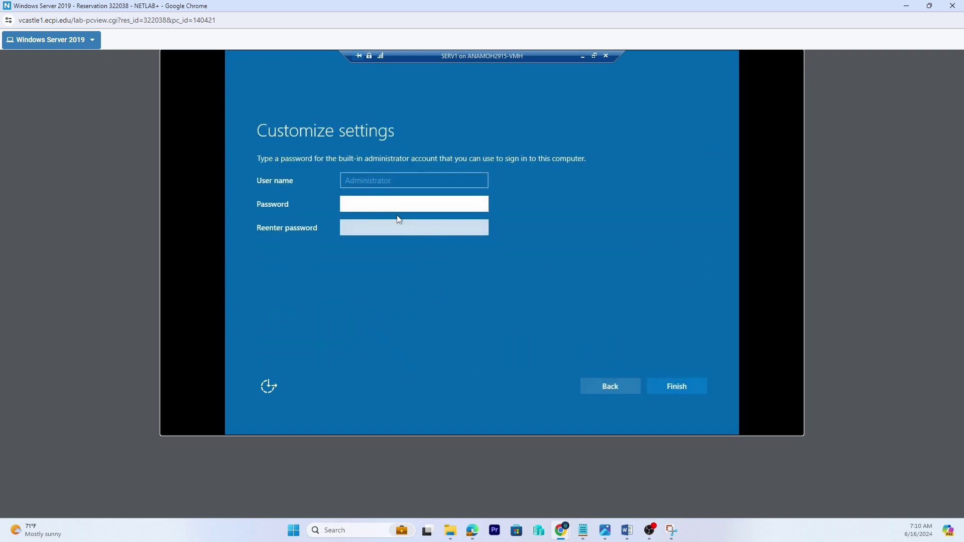
- Enter and confirm the Administrator password to finish setup
{"action": "type", "text": "P"}
{"action": "key", "text": "Tab"}
{"action": "type", "text": "Pass"}
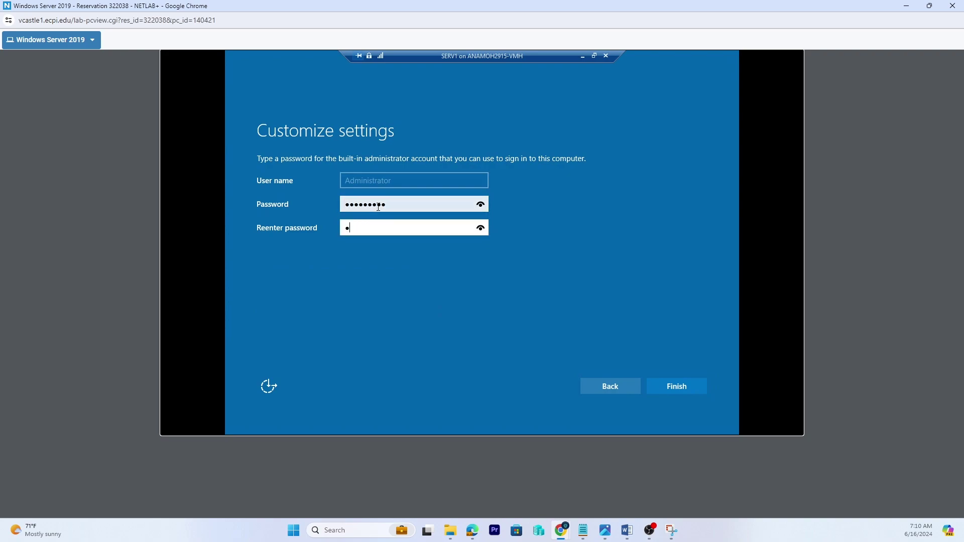
{"action": "type", "text": "word1"}
{"action": "key", "text": "Return"}
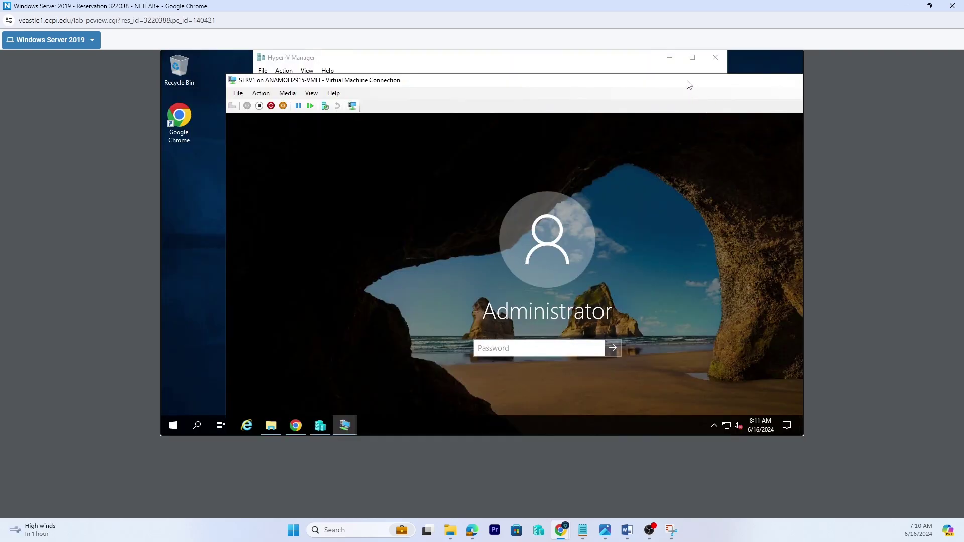
- Sign in to SERV1 as Administrator with the new password
{"action": "double_click", "coordinate": [689, 84]}
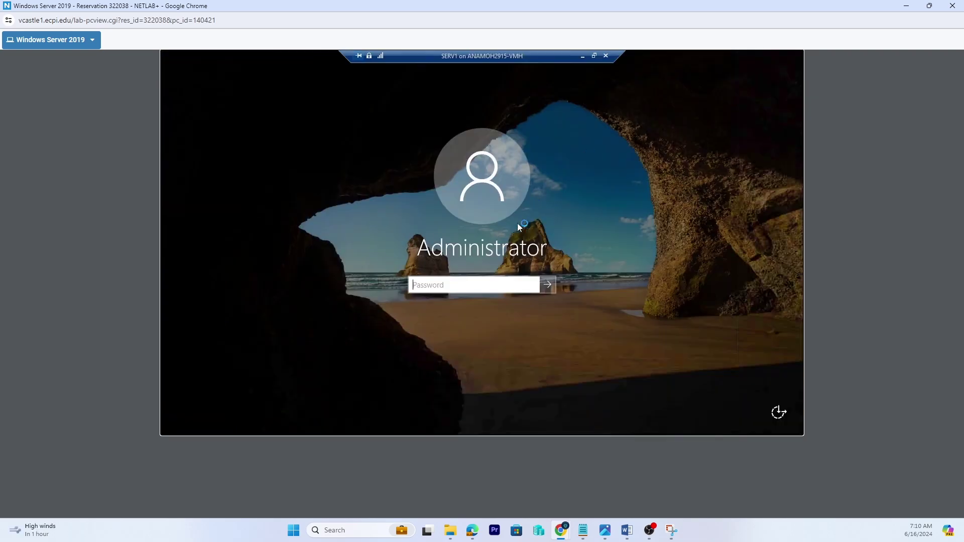
{"action": "type", "text": "Passw"}
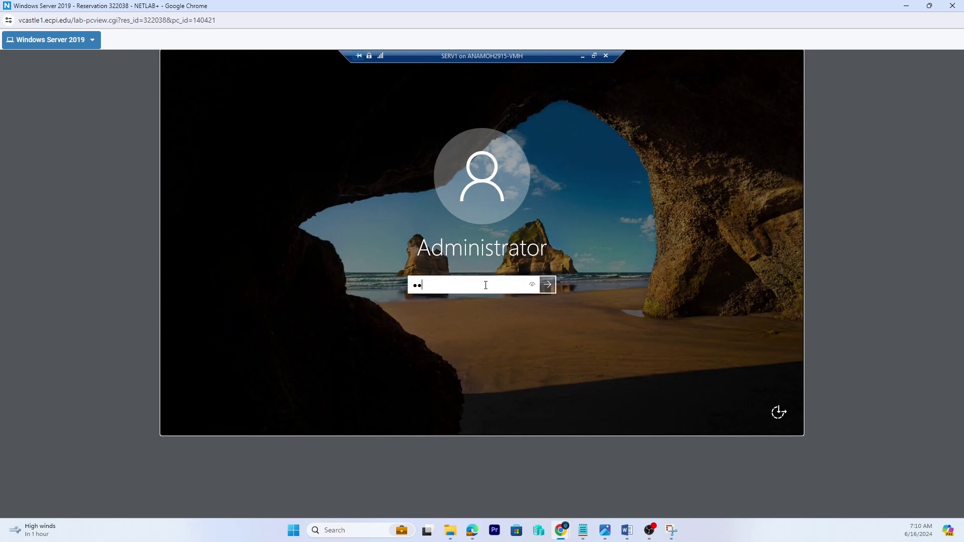
{"action": "type", "text": "ord1"}
{"action": "key", "text": "Return"}
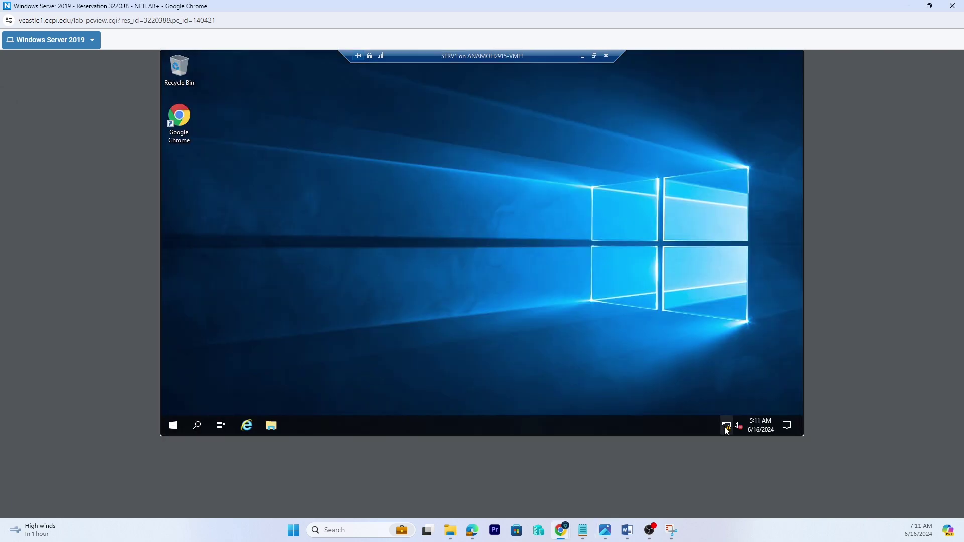
- Open Network Connections from Network & Internet settings and view the Ethernet adapter's properties
{"action": "right_click", "coordinate": [727, 430]}
{"action": "left_click", "coordinate": [718, 414]}
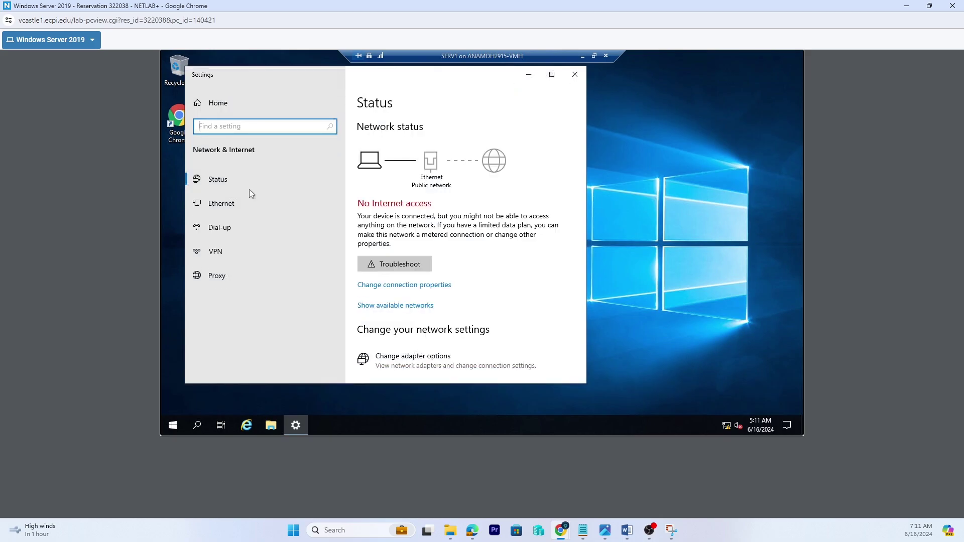
{"action": "left_click", "coordinate": [226, 206]}
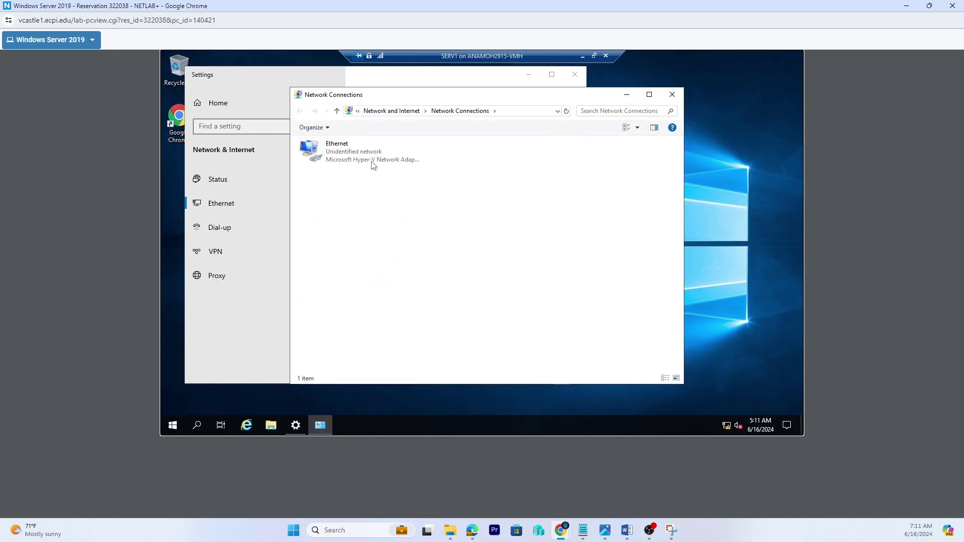
{"action": "left_click", "coordinate": [365, 160]}
{"action": "right_click", "coordinate": [364, 160]}
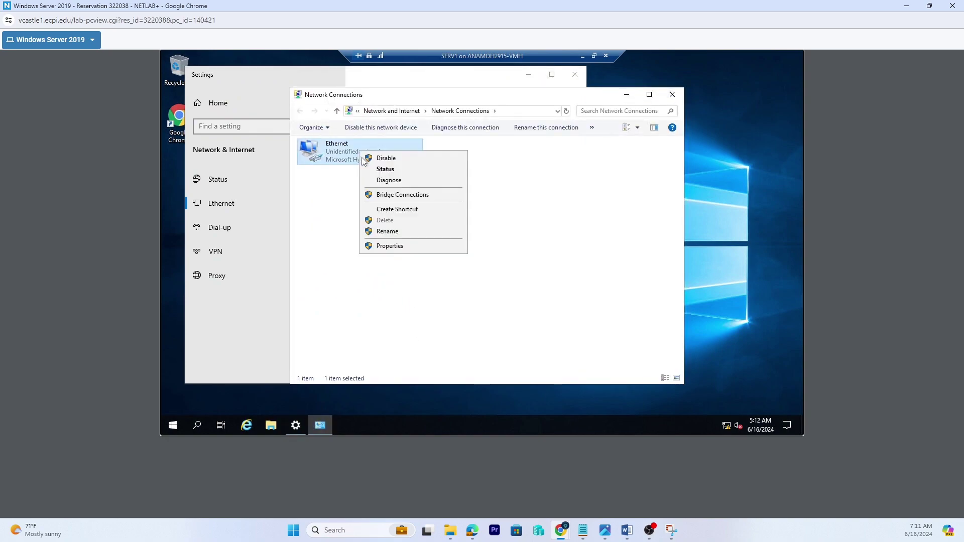
{"action": "left_click", "coordinate": [384, 246]}
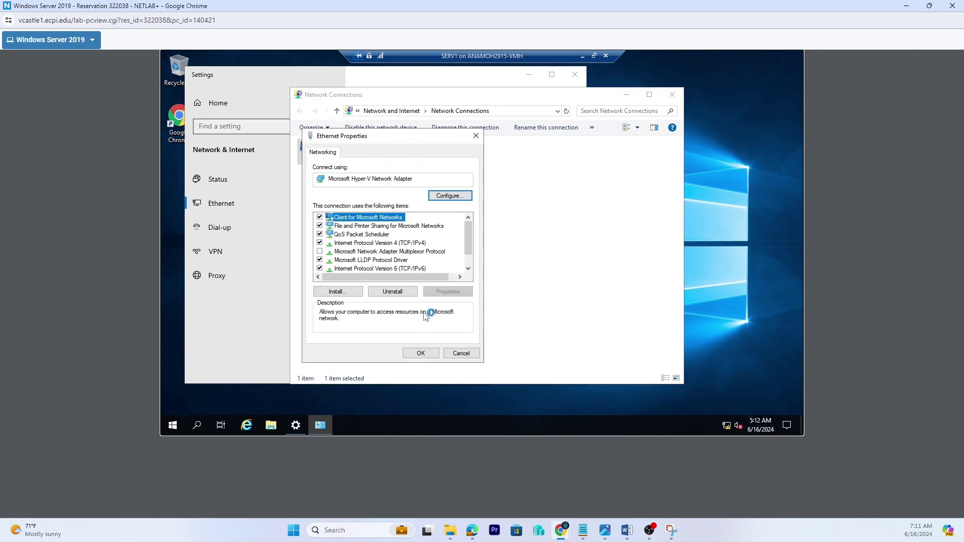
{"action": "left_click", "coordinate": [455, 354]}
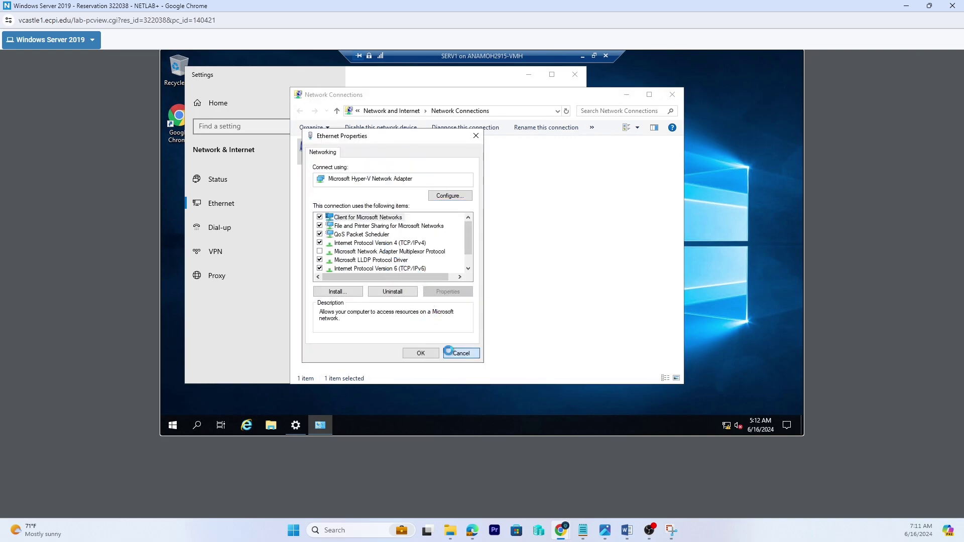
- Rename the Ethernet connection to LAN
{"action": "right_click", "coordinate": [353, 156]}
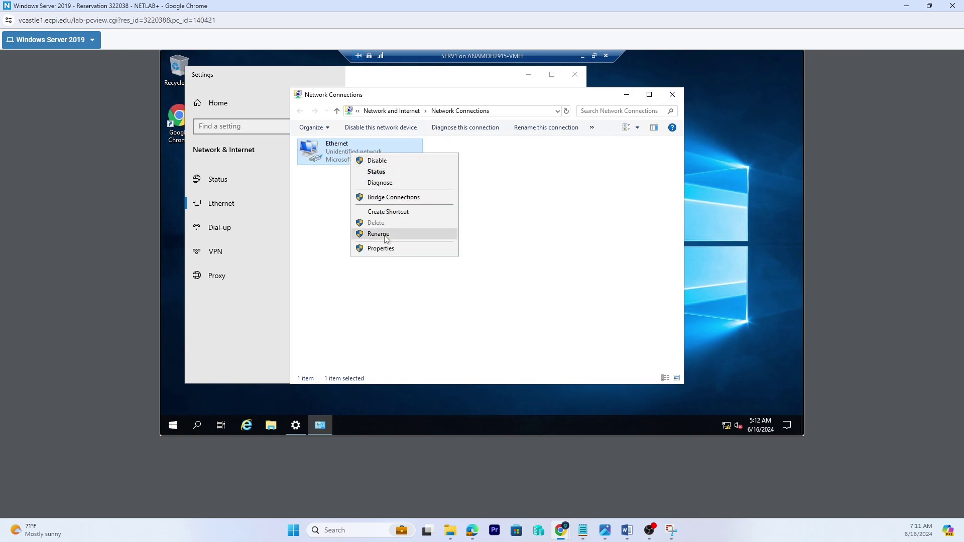
{"action": "left_click", "coordinate": [388, 234]}
{"action": "type", "text": "LAN"}
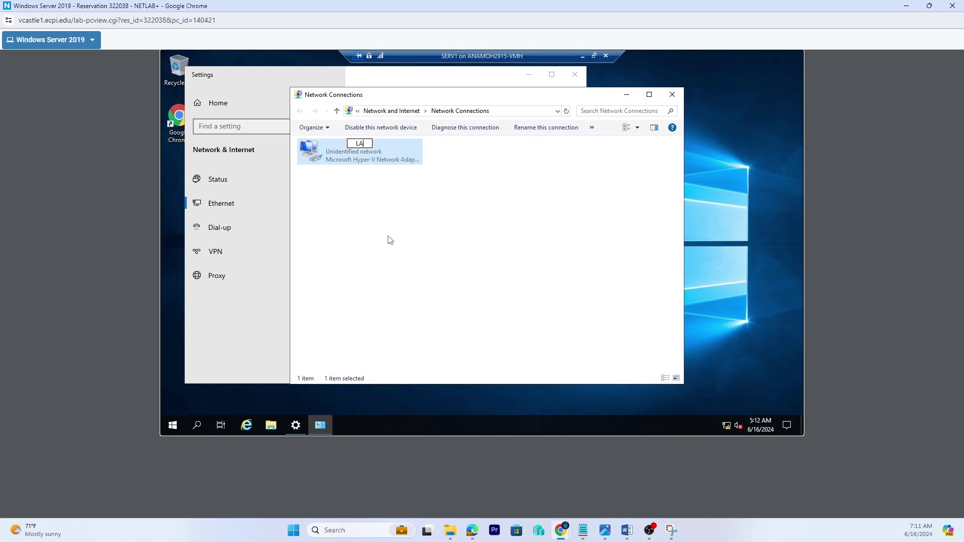
{"action": "left_click", "coordinate": [400, 227]}
- In LAN's IPv4 properties, set static address 10.50.1.1 with subnet mask 255.255.255.0
{"action": "left_click", "coordinate": [346, 163]}
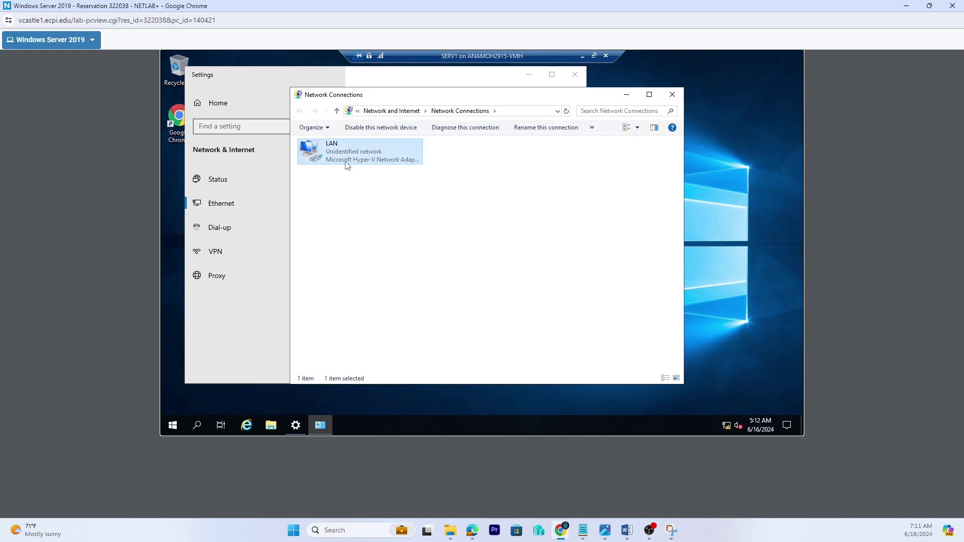
{"action": "right_click", "coordinate": [347, 162]}
{"action": "left_click", "coordinate": [382, 258]}
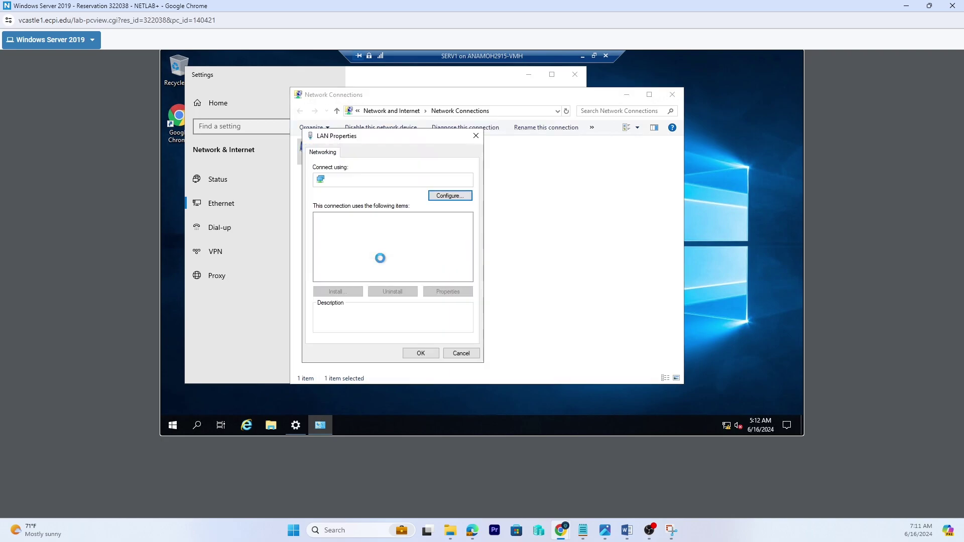
{"action": "double_click", "coordinate": [384, 244]}
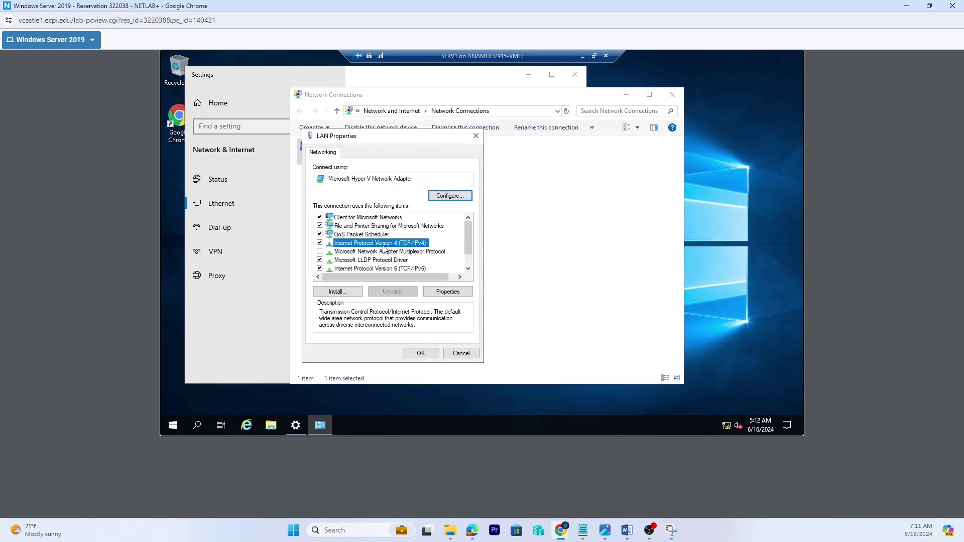
{"action": "left_click", "coordinate": [374, 247]}
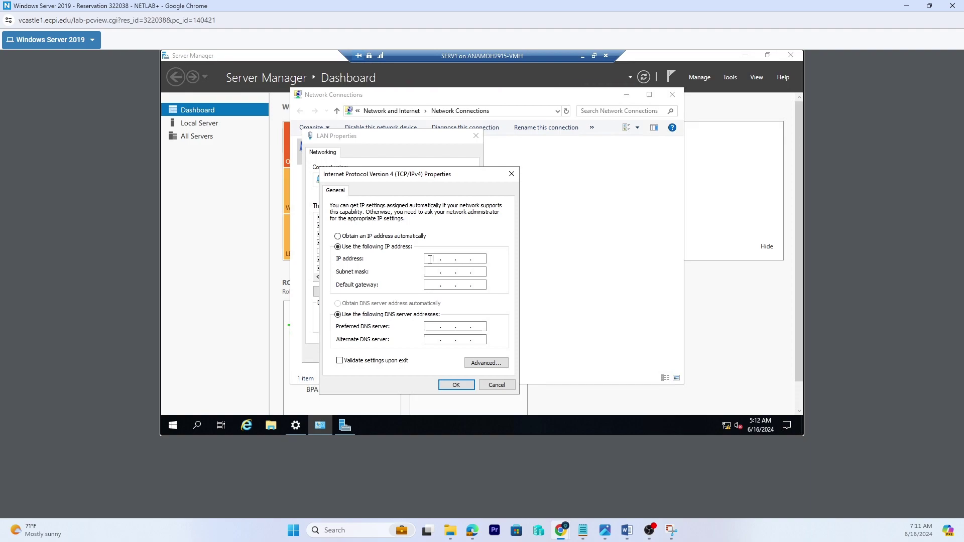
{"action": "type", "text": "50.1.1"}
{"action": "left_click", "coordinate": [437, 272]}
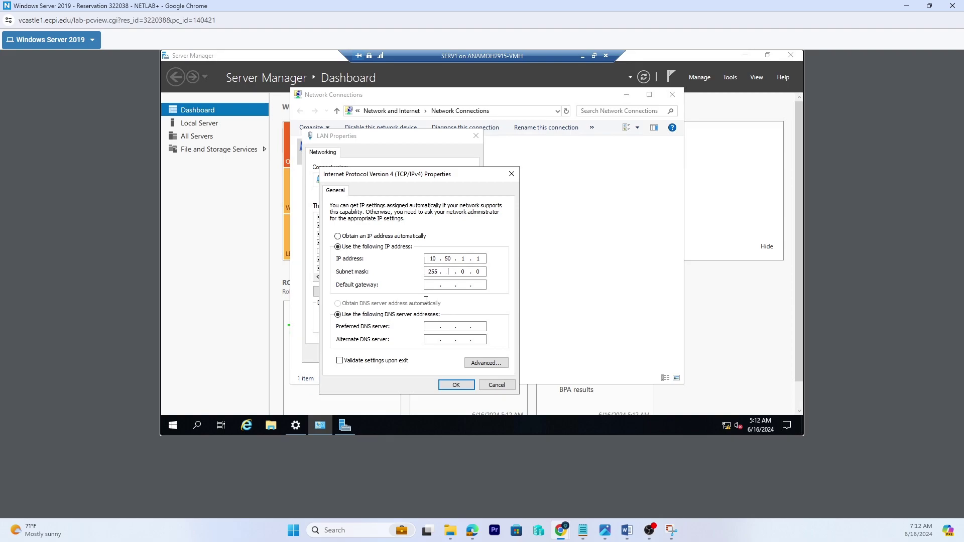
{"action": "type", "text": "255 . 255"}
- Restore SERV1's window and connect to the SERV-RTR console in full screen
{"action": "left_click", "coordinate": [594, 56]}
{"action": "left_click_drag", "start_coordinate": [468, 83], "coordinate": [435, 214]}
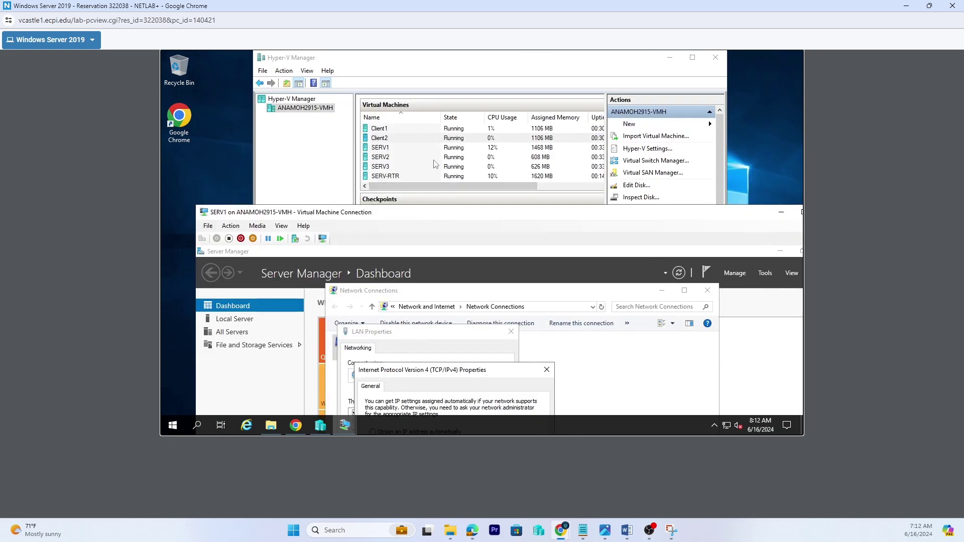
{"action": "left_click", "coordinate": [393, 177]}
{"action": "double_click", "coordinate": [394, 178]}
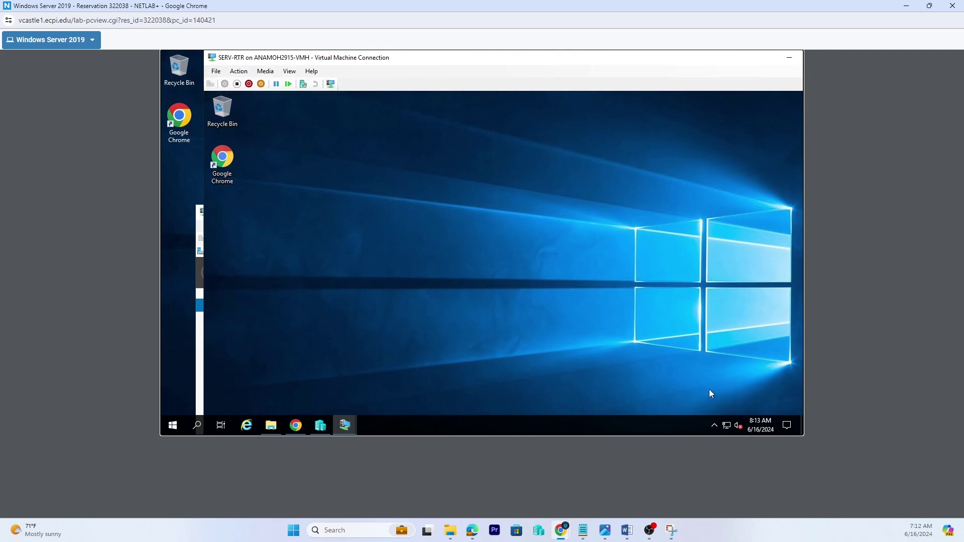
{"action": "right_click", "coordinate": [728, 427]}
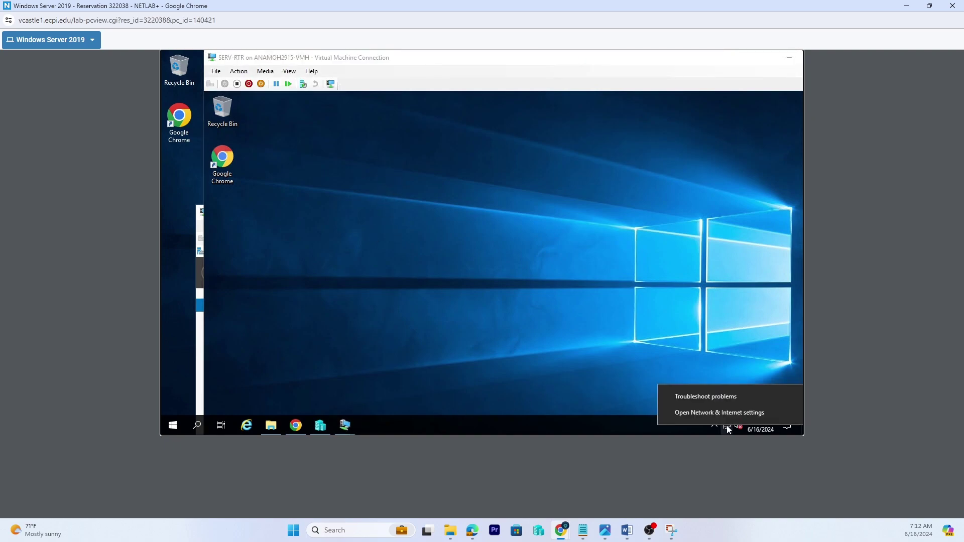
{"action": "left_click", "coordinate": [652, 59]}
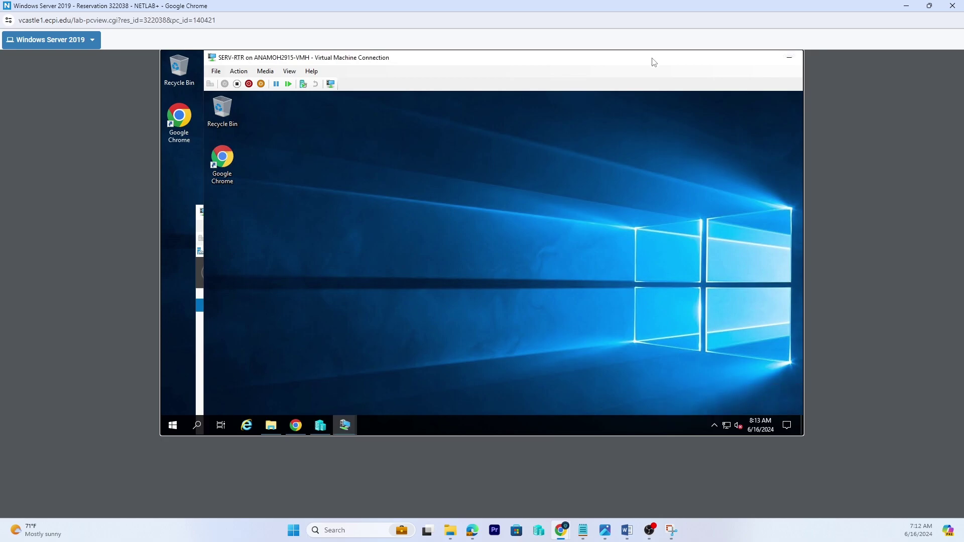
{"action": "double_click", "coordinate": [652, 59]}
- Show the Bayside connection details, noting IPv4 10.50.1.254 and DNS server 10.254.7.1
{"action": "right_click", "coordinate": [727, 426]}
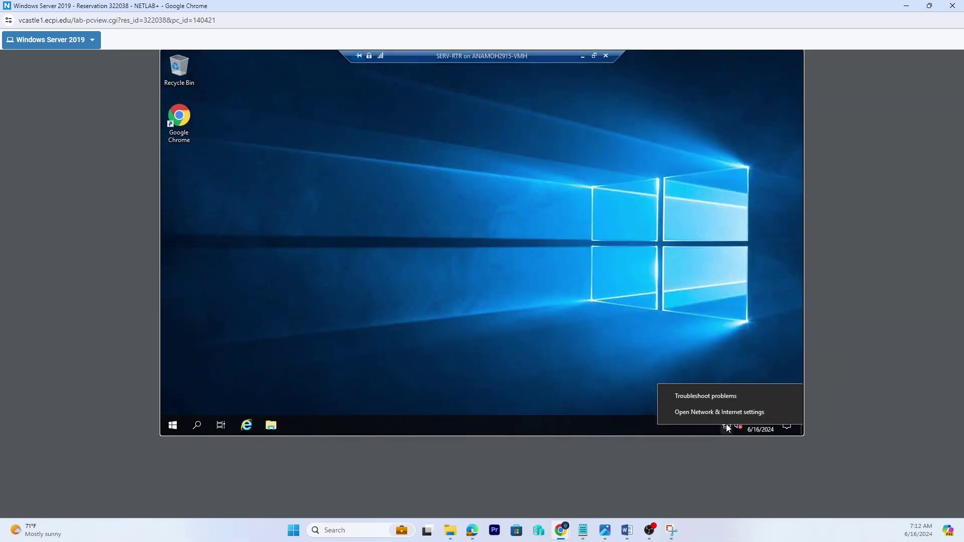
{"action": "left_click", "coordinate": [608, 355]}
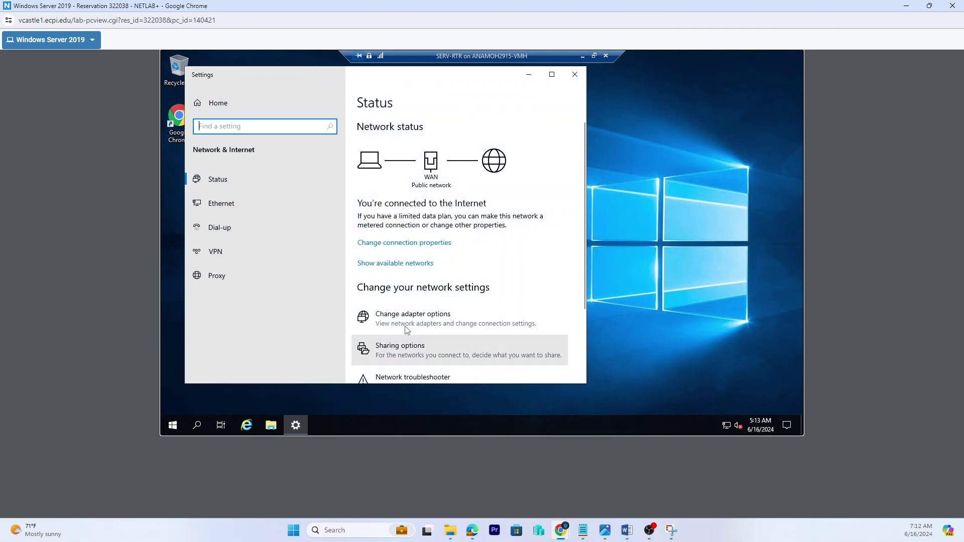
{"action": "left_click", "coordinate": [401, 323]}
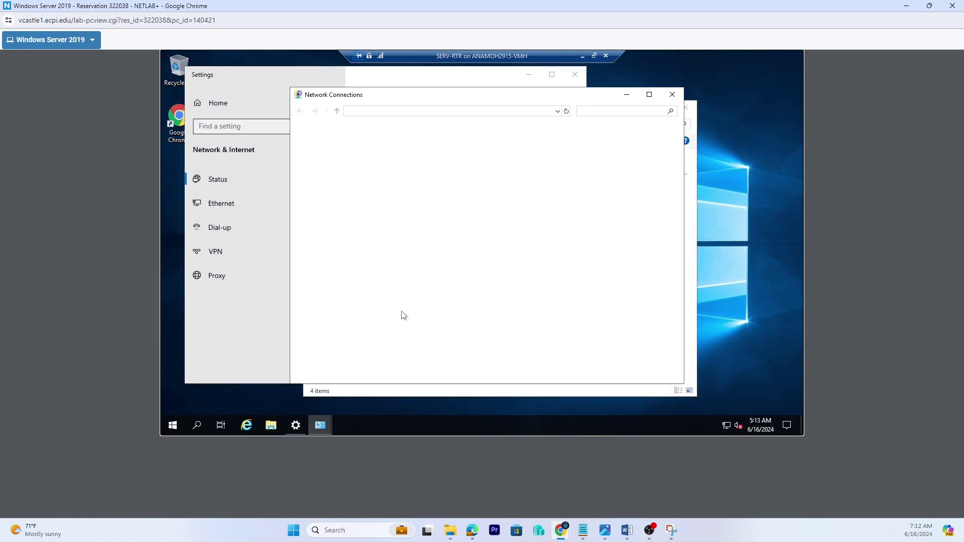
{"action": "right_click", "coordinate": [355, 154]}
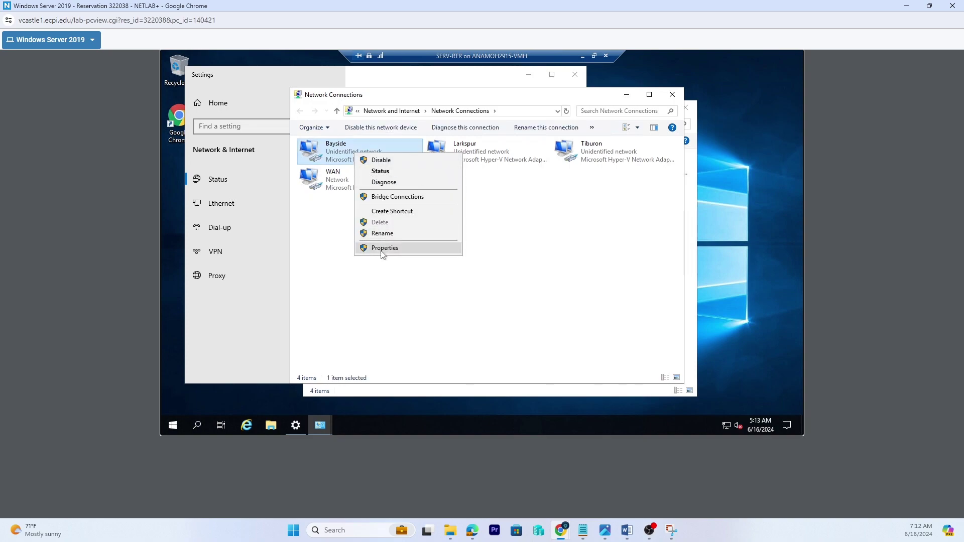
{"action": "left_click", "coordinate": [386, 172]}
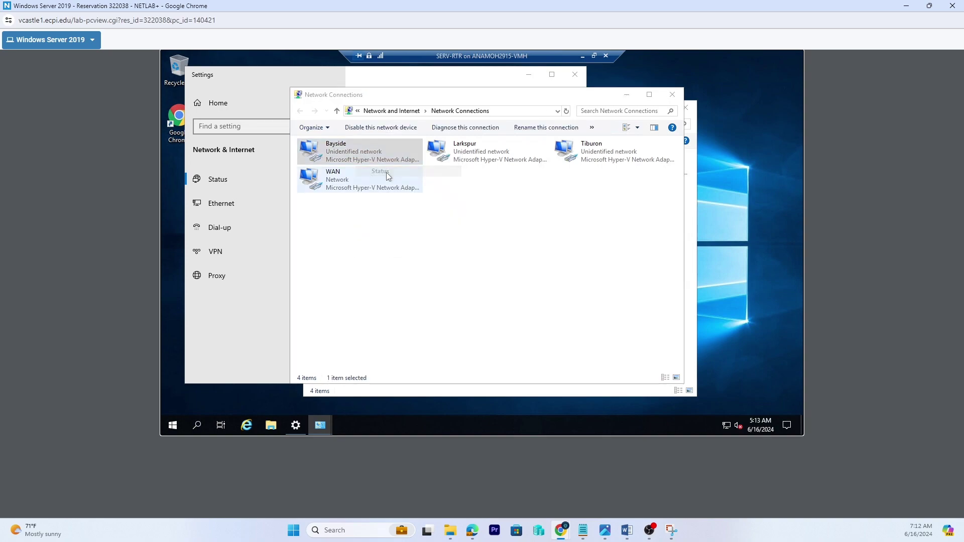
{"action": "left_click", "coordinate": [427, 232]}
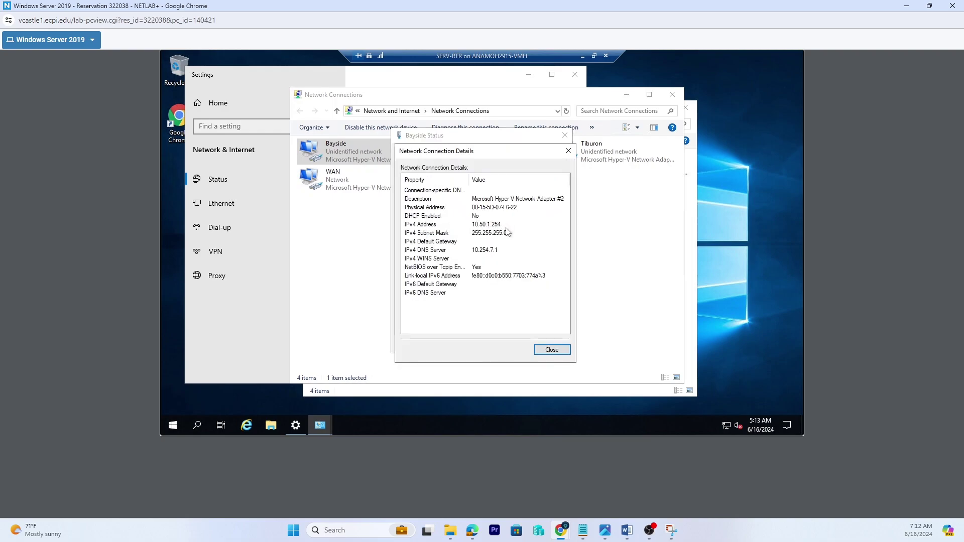
{"action": "left_click", "coordinate": [504, 225]}
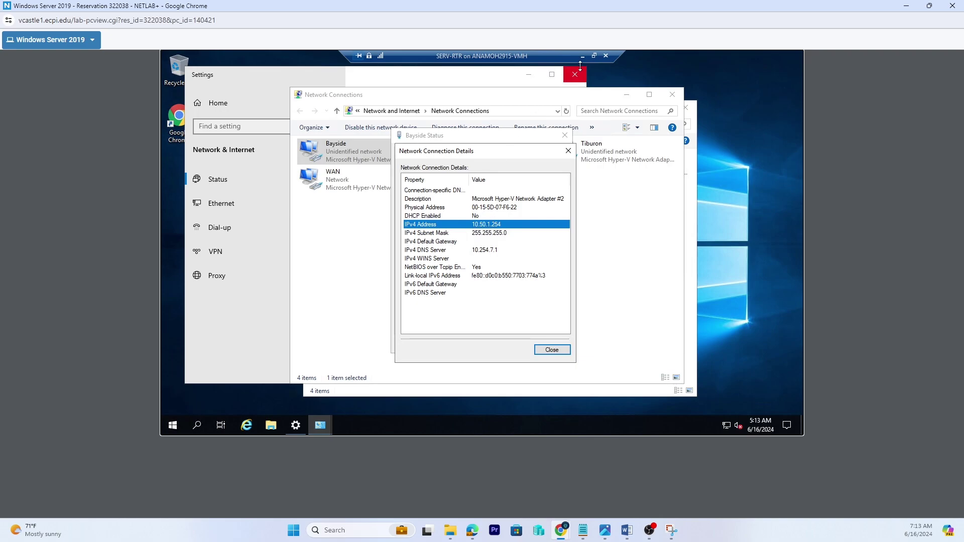
{"action": "left_click", "coordinate": [594, 55]}
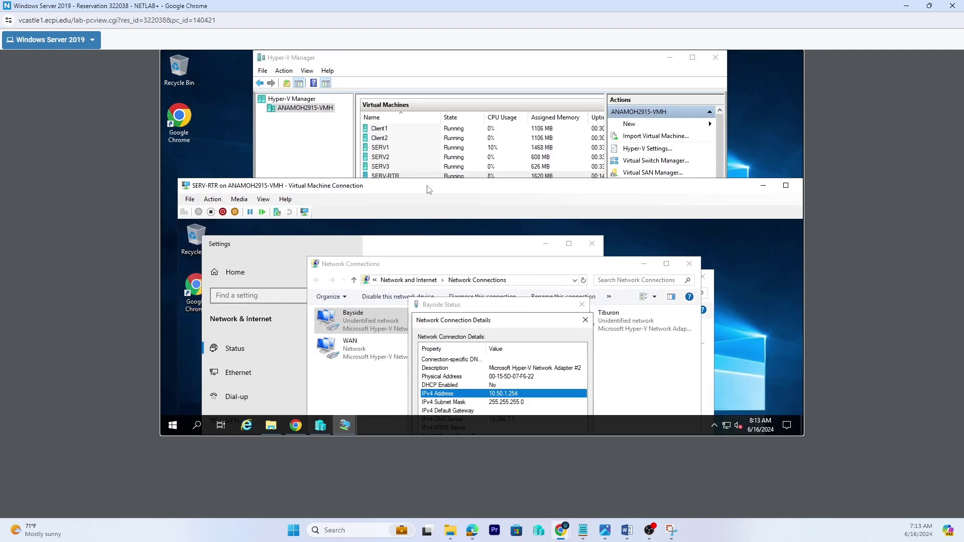
- Set SERV1's default gateway 10.50.1.254 and preferred DNS 10.254.7.1, then close the SERV-RTR window
{"action": "left_click", "coordinate": [384, 150]}
{"action": "left_click", "coordinate": [383, 148]}
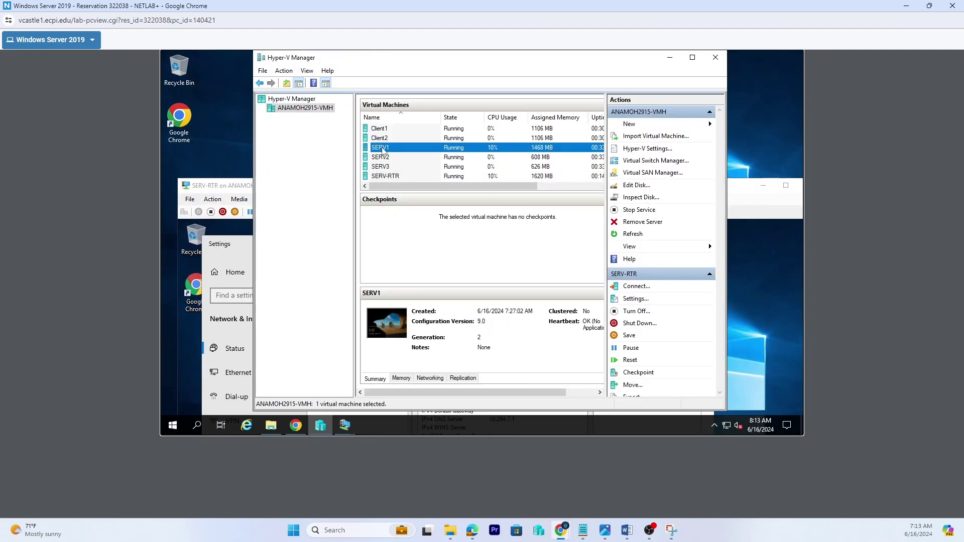
{"action": "left_click", "coordinate": [382, 148]}
{"action": "mouse_move", "coordinate": [350, 428]}
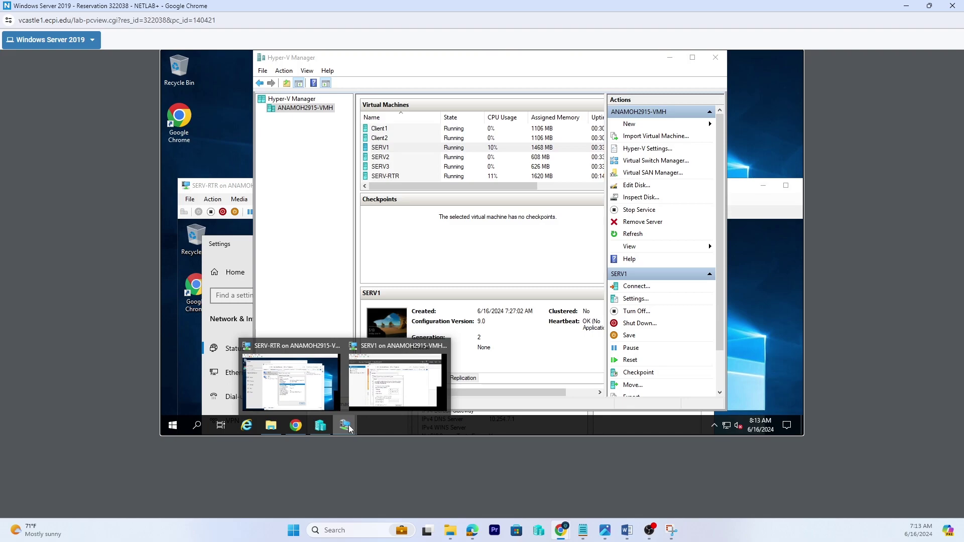
{"action": "left_click", "coordinate": [380, 384]}
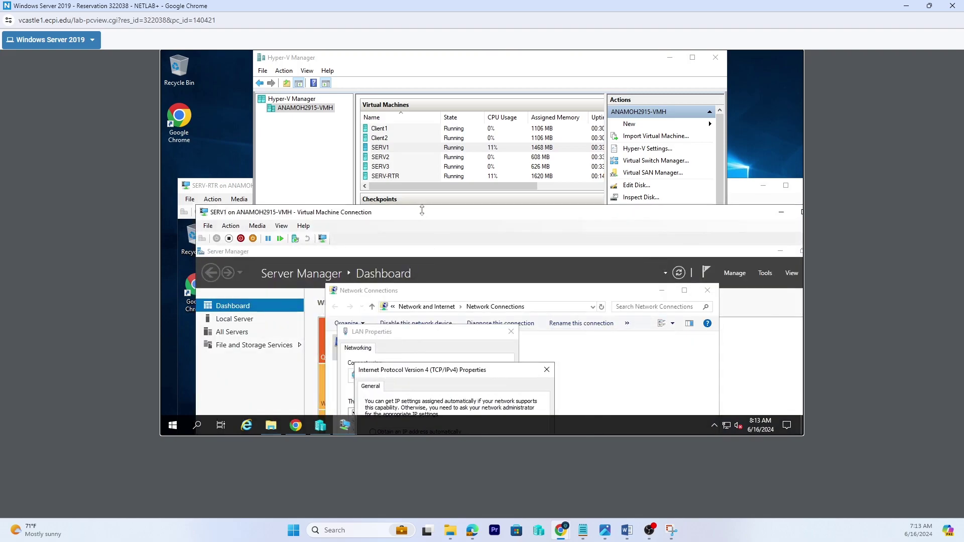
{"action": "left_click_drag", "start_coordinate": [425, 216], "coordinate": [620, 88]}
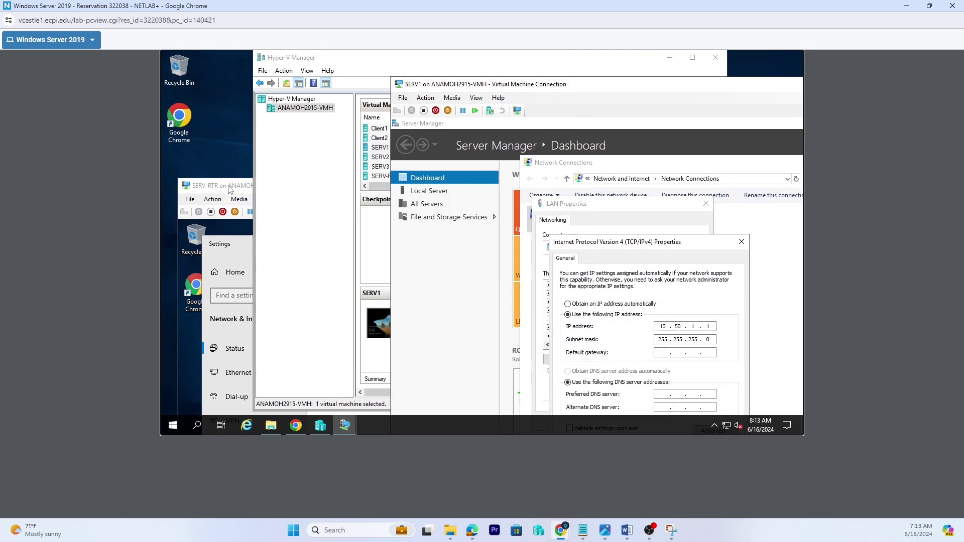
{"action": "left_click_drag", "start_coordinate": [231, 185], "coordinate": [106, 113]}
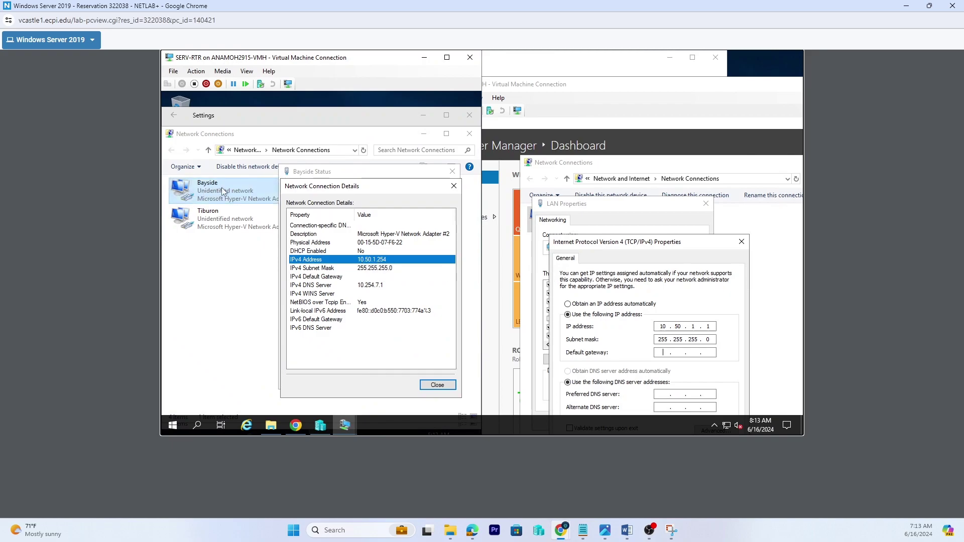
{"action": "left_click", "coordinate": [663, 354]}
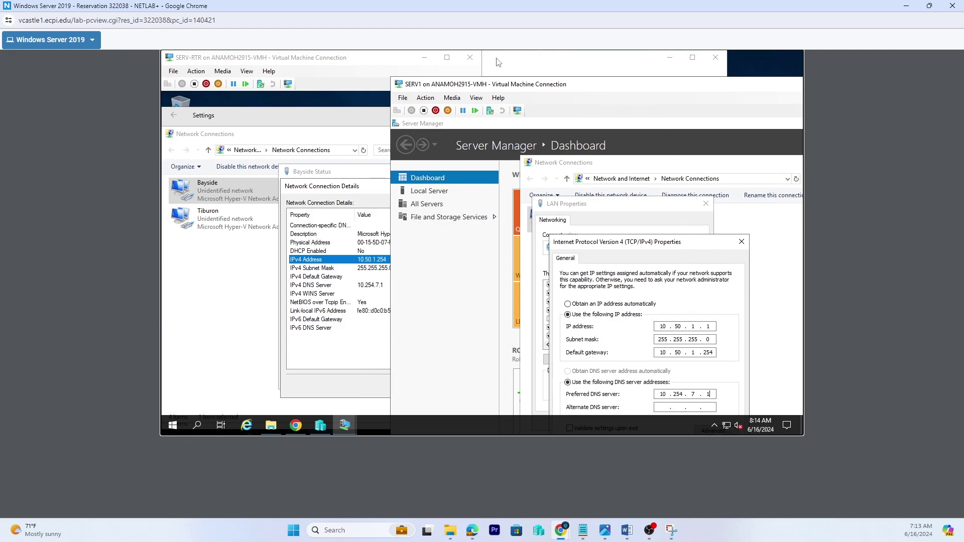
{"action": "left_click", "coordinate": [470, 57]}
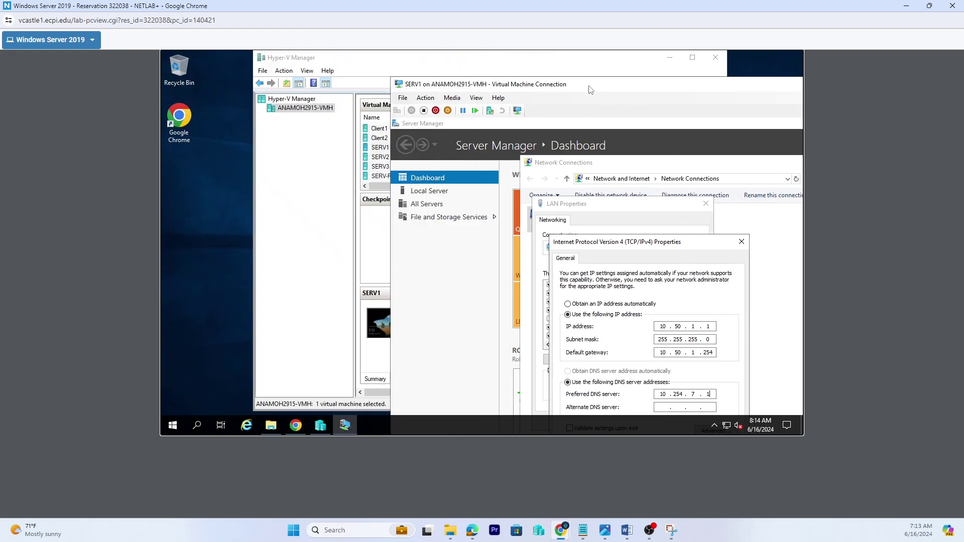
- Apply SERV1's new LAN IPv4 settings and allow the server to be discoverable on the network
{"action": "double_click", "coordinate": [592, 89]}
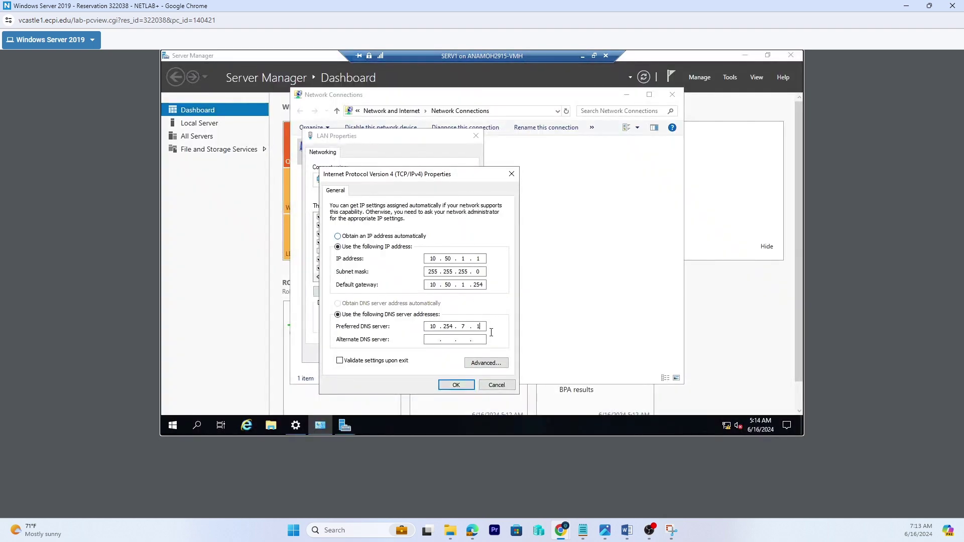
{"action": "left_click", "coordinate": [456, 385]}
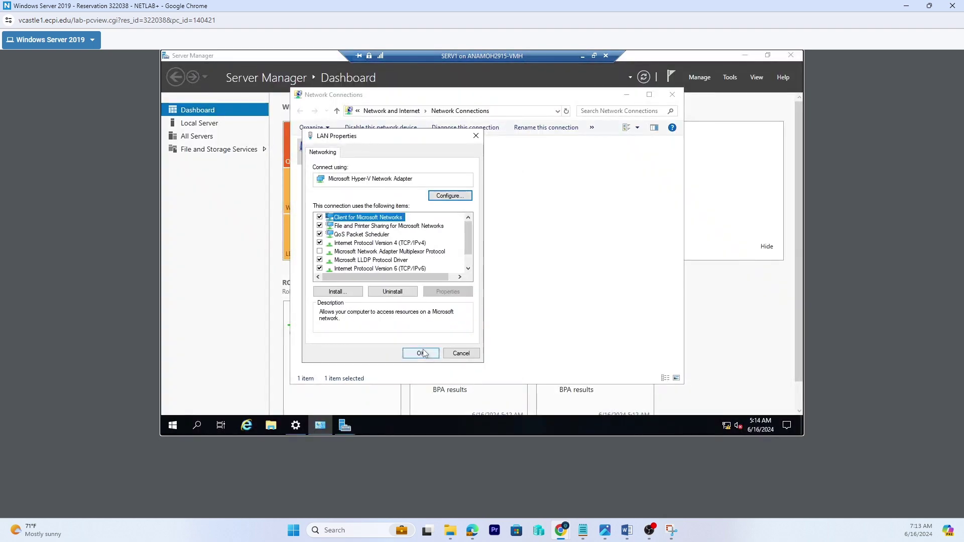
{"action": "left_click", "coordinate": [425, 352]}
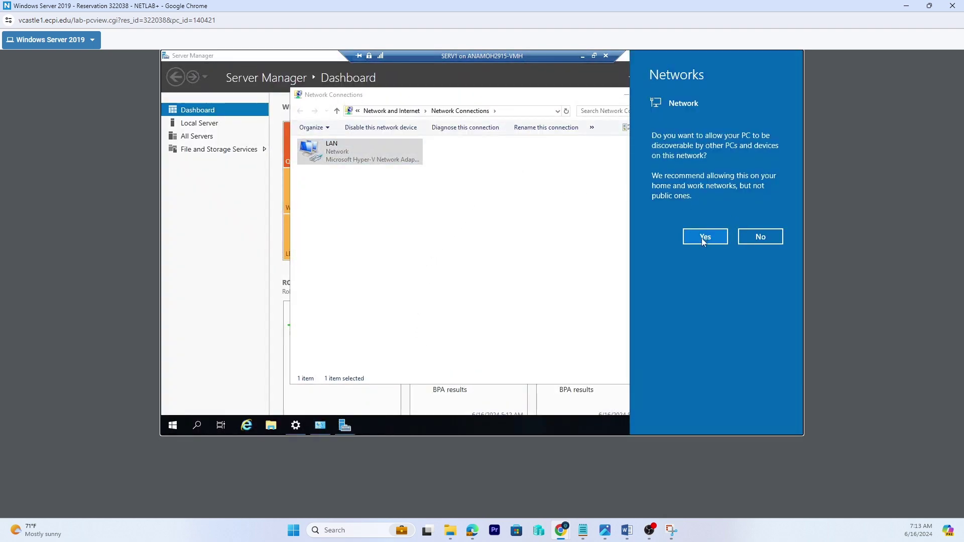
{"action": "left_click", "coordinate": [703, 237]}
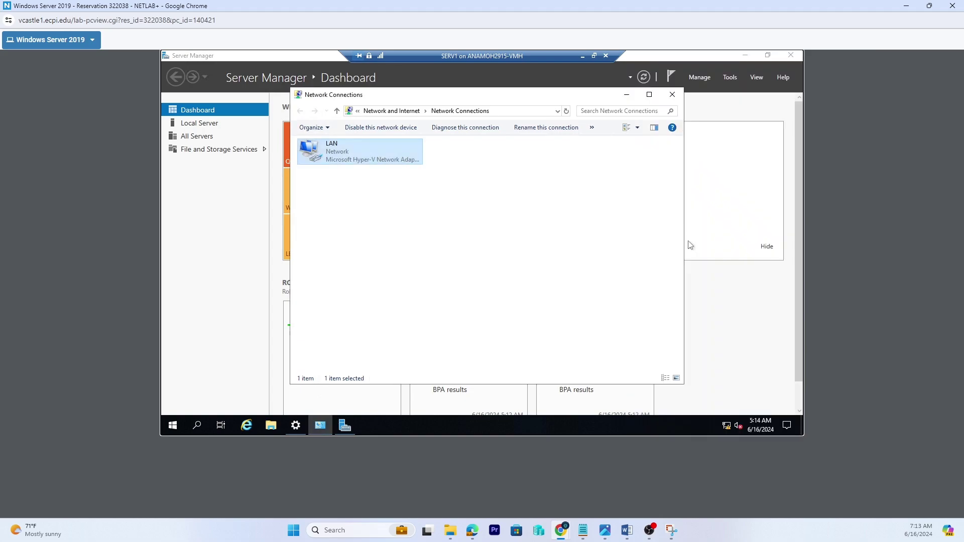
- Close Network Connections, Server Manager and the network settings, leaving SERV1's VM windowed
{"action": "left_click", "coordinate": [672, 97]}
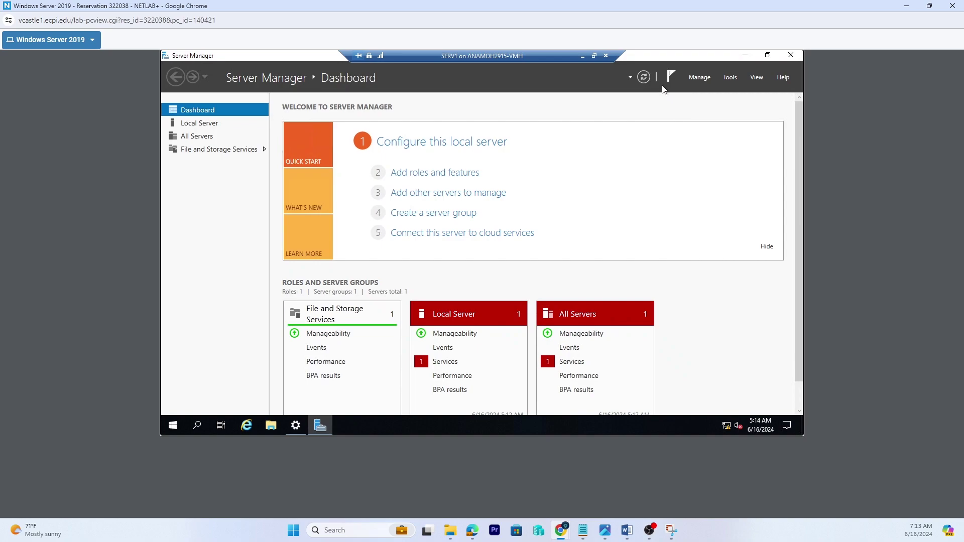
{"action": "left_click", "coordinate": [642, 79]}
{"action": "left_click", "coordinate": [767, 55]}
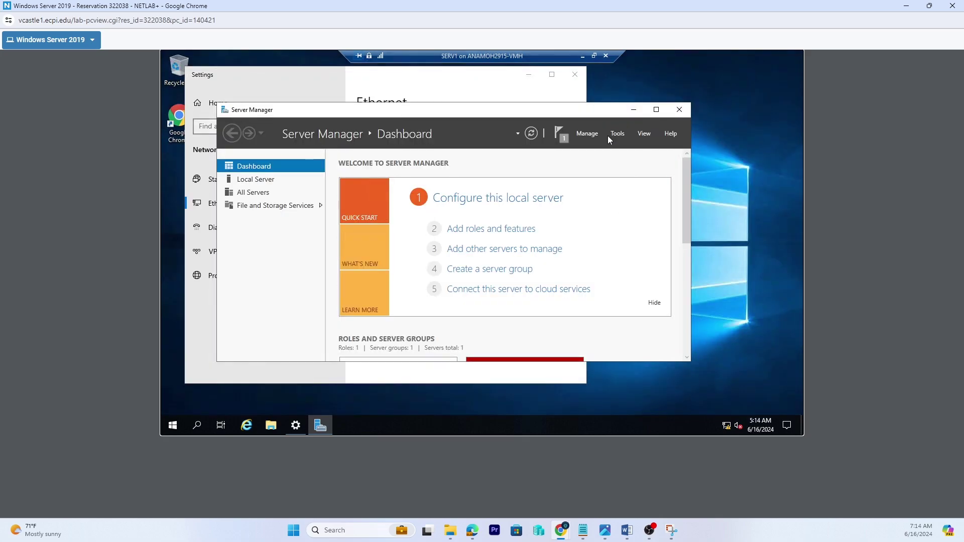
{"action": "left_click", "coordinate": [678, 118]}
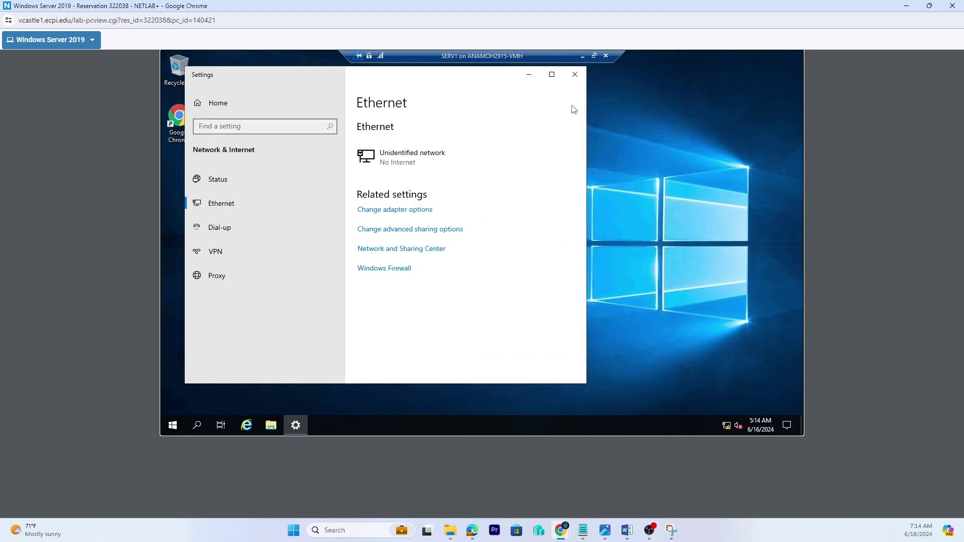
{"action": "left_click", "coordinate": [575, 76]}
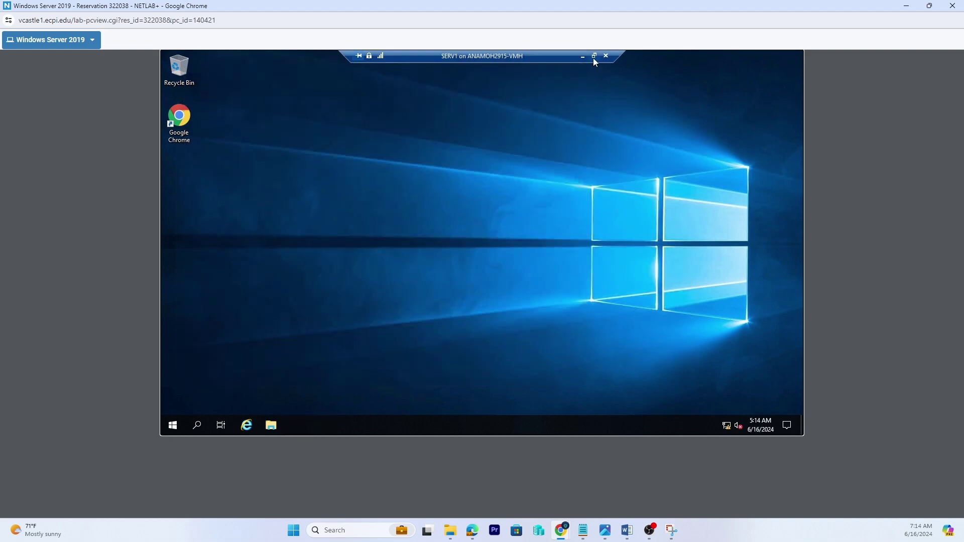
{"action": "left_click", "coordinate": [594, 55]}
- Select SERV-RTR in Hyper-V Manager, then bring SERV1's VM back in full screen
{"action": "left_click", "coordinate": [306, 200]}
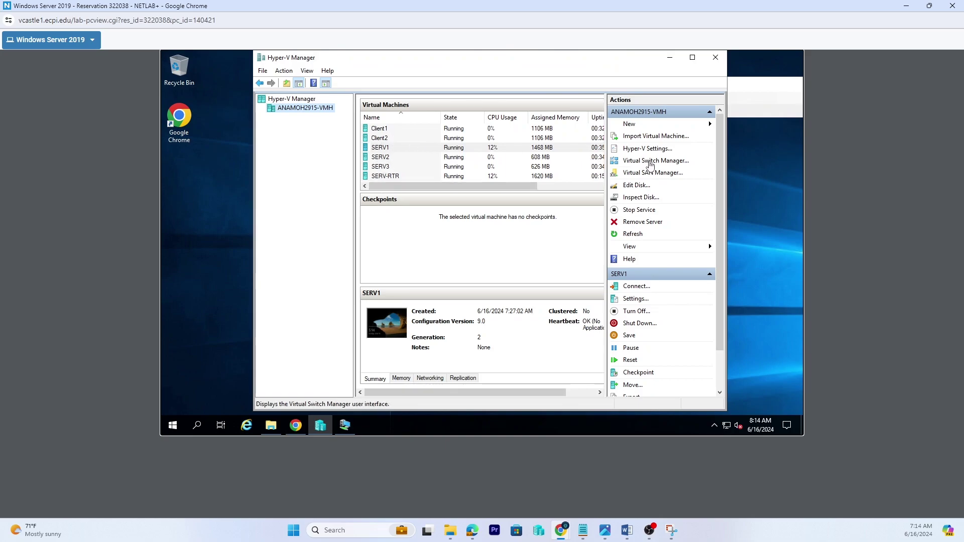
{"action": "left_click", "coordinate": [376, 177]}
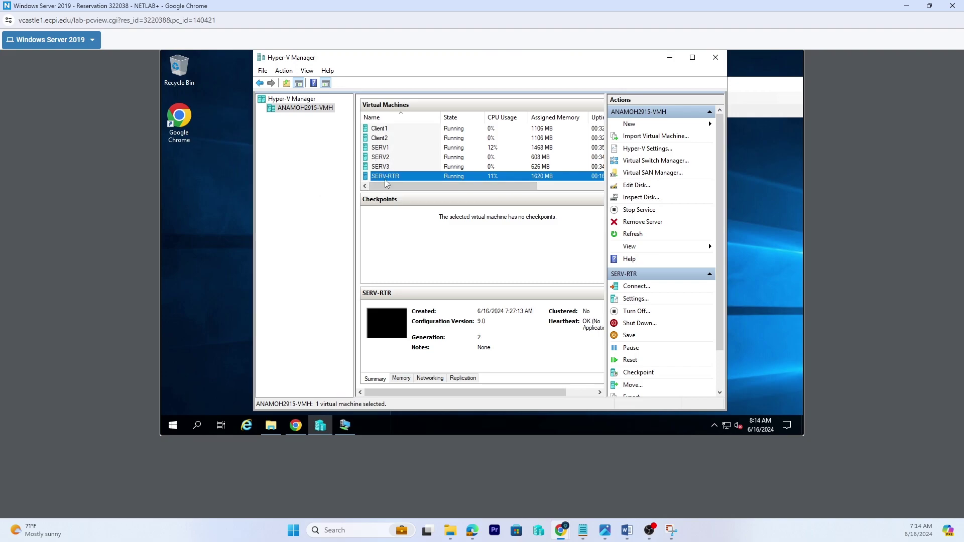
{"action": "left_click", "coordinate": [354, 431]}
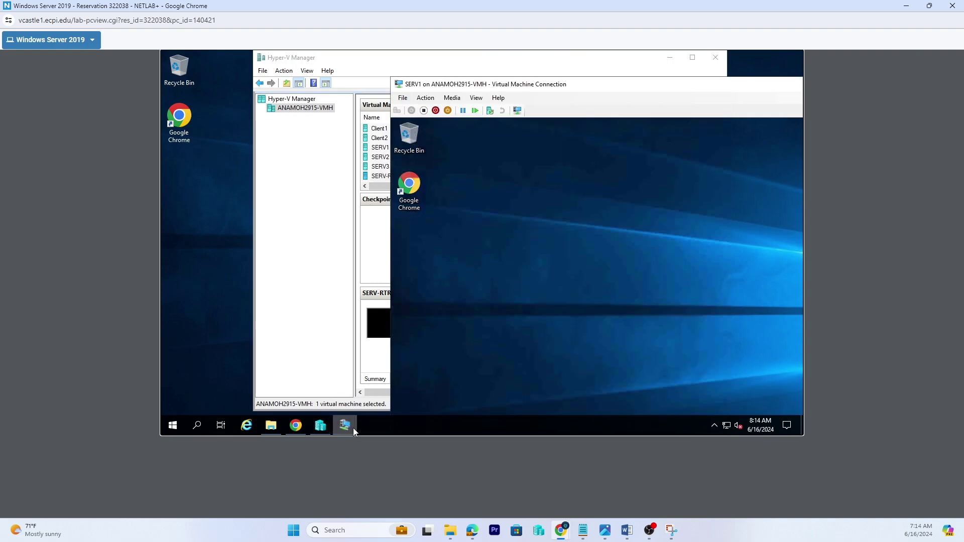
{"action": "double_click", "coordinate": [577, 85]}
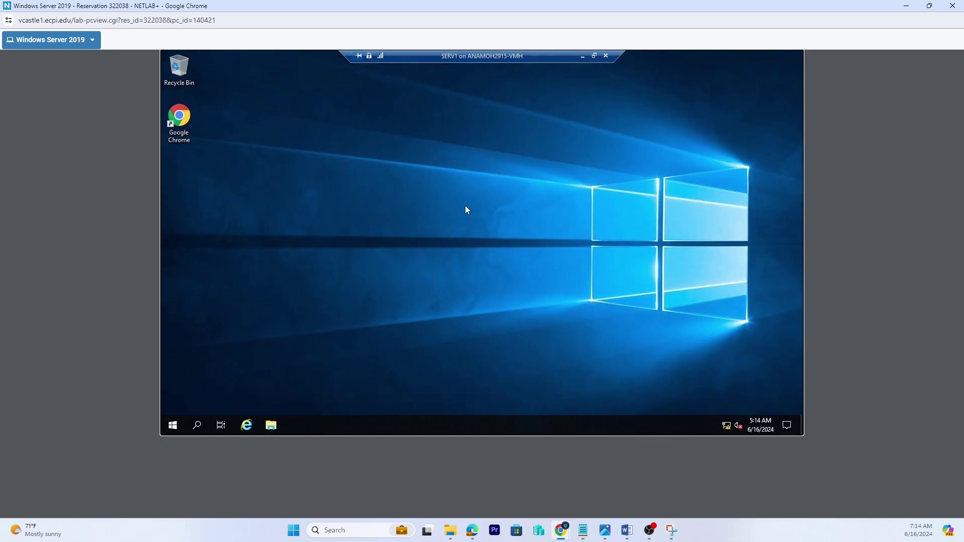